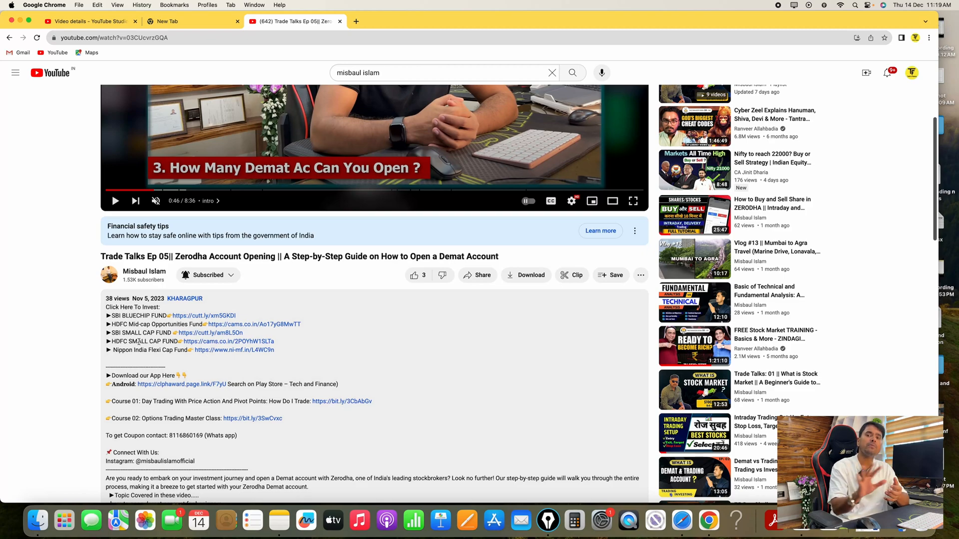
- Follow the SBI fund cutt.ly link in the YouTube video description to SBI MF Quick Invest
scroll(209, 353, "up", 2)
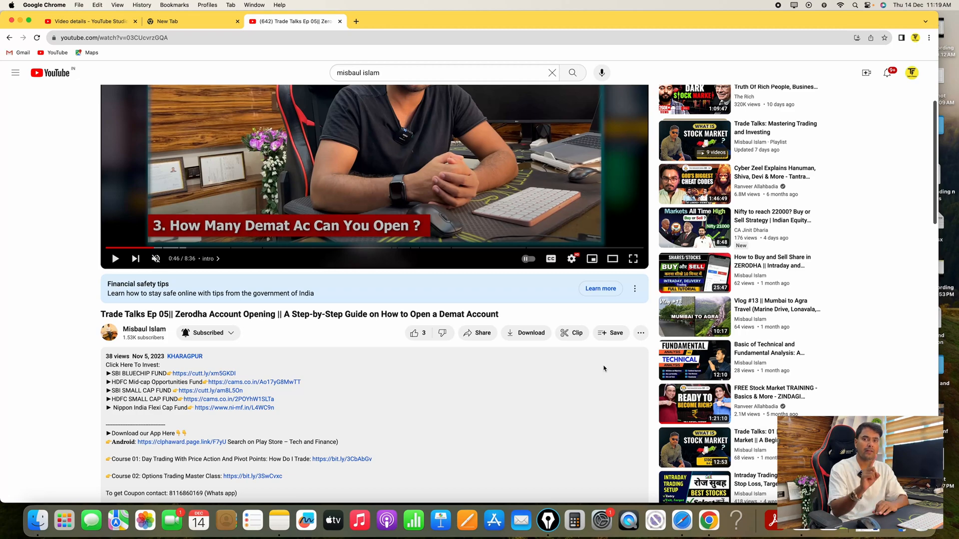
left_click(215, 374)
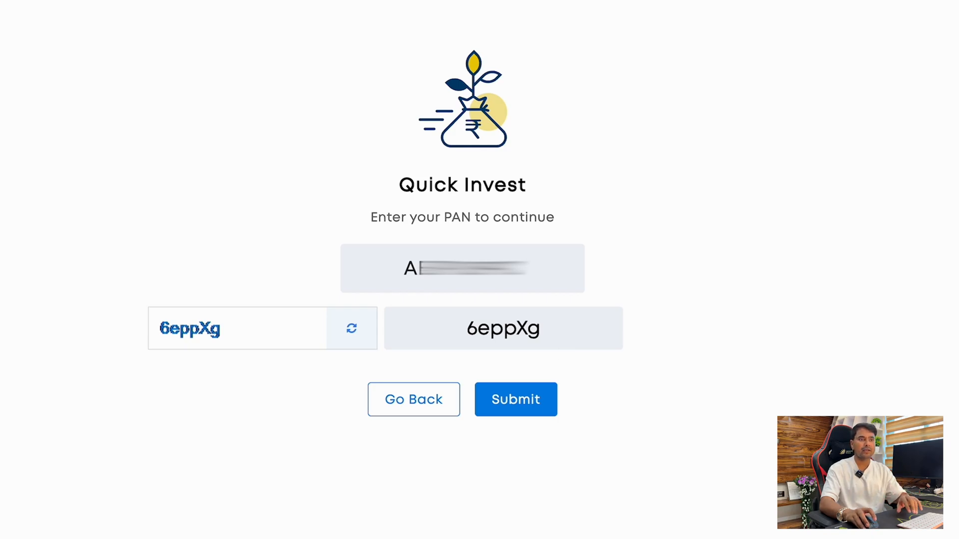
- Submit the PAN and captcha, then continue past the 'Your PAN is KYC verified!' screen
left_click(524, 398)
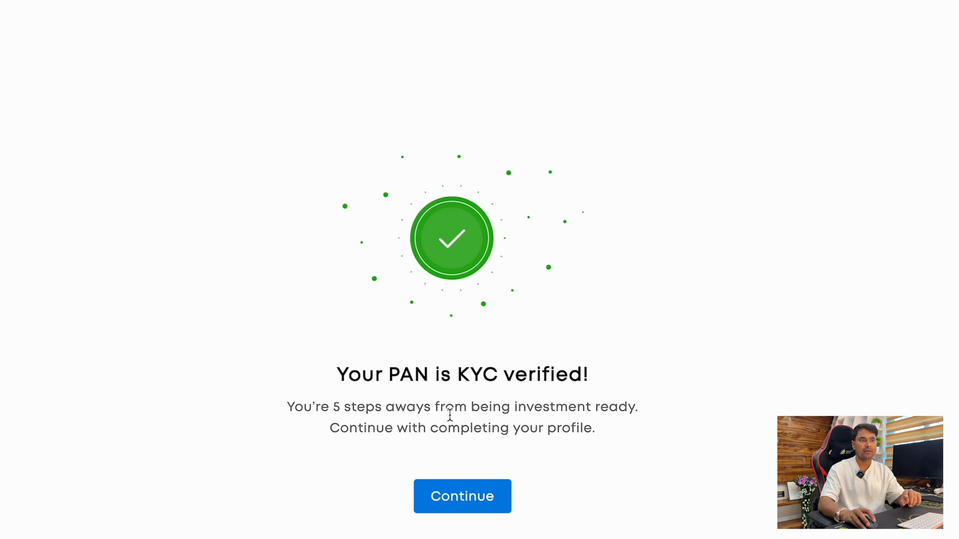
left_click(469, 496)
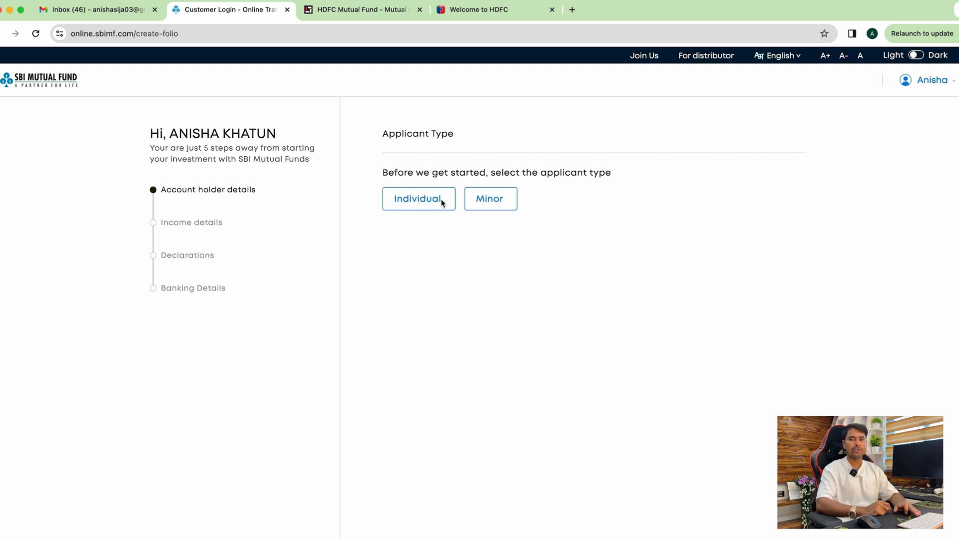
- Choose Individual, set gender Female and birth date 2 Jan 1995, and enter father's name and mobile
left_click(425, 199)
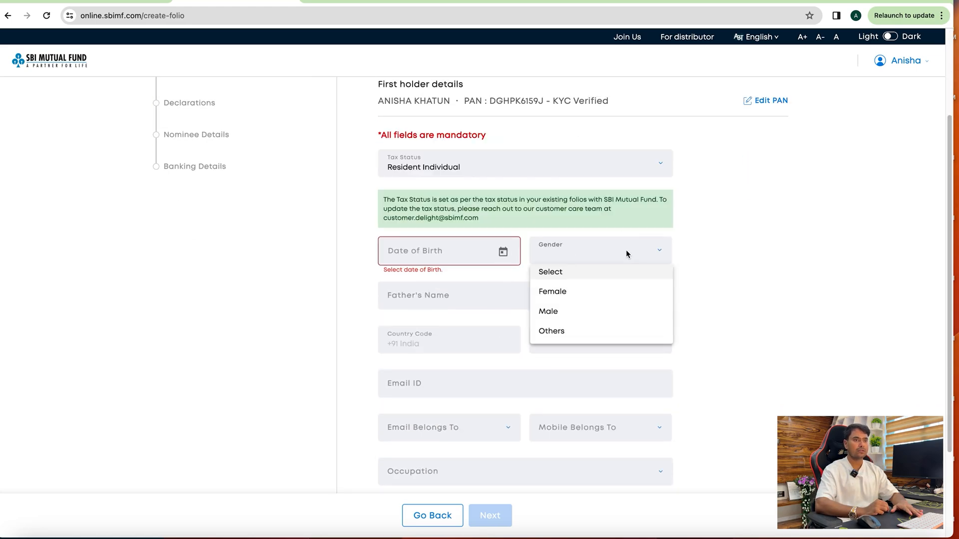
left_click(552, 292)
left_click(469, 257)
left_click(402, 303)
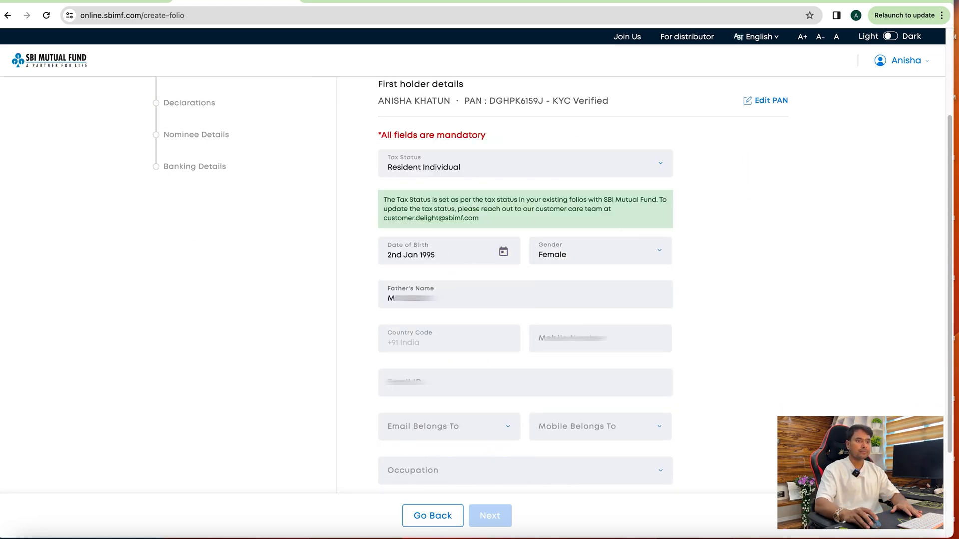
type("...")
left_click(575, 339)
type("74...")
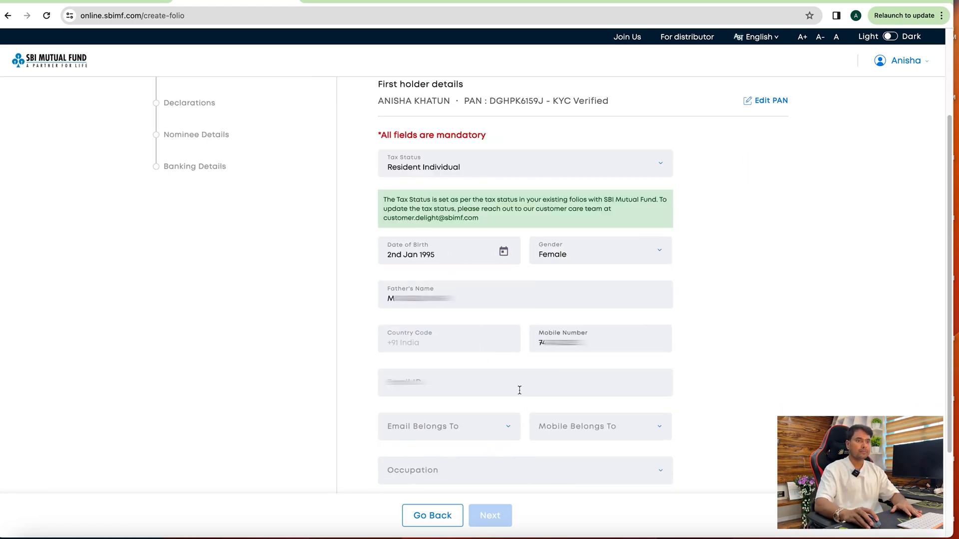
- Enter the account holder's e-mail and mark both e-mail and mobile as belonging to Self
left_click(520, 390)
type("...@gmail.com")
left_click(507, 429)
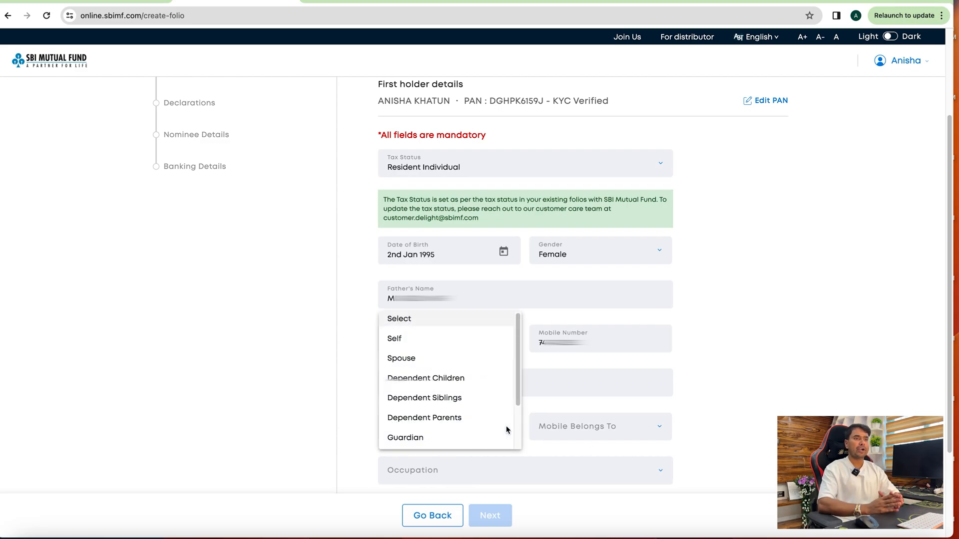
left_click(420, 339)
left_click(604, 432)
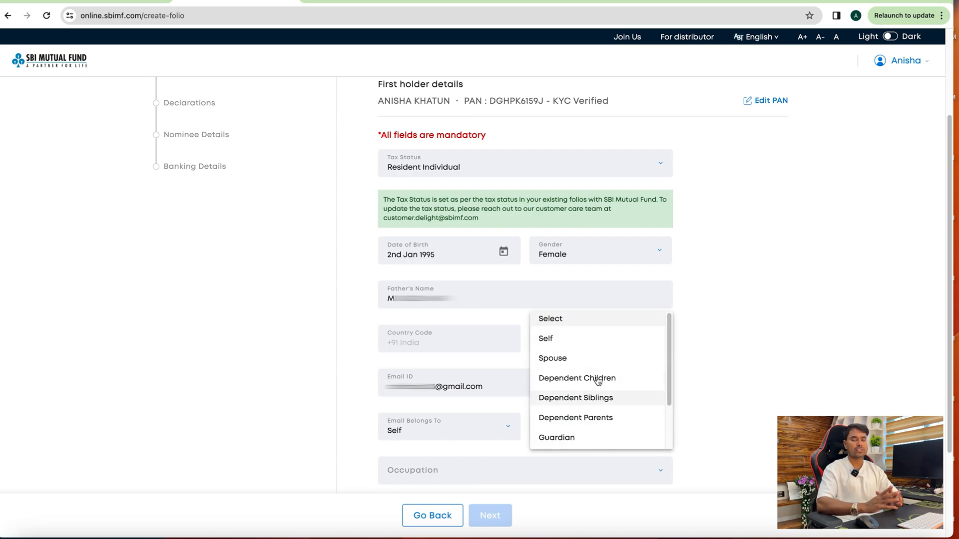
left_click(561, 343)
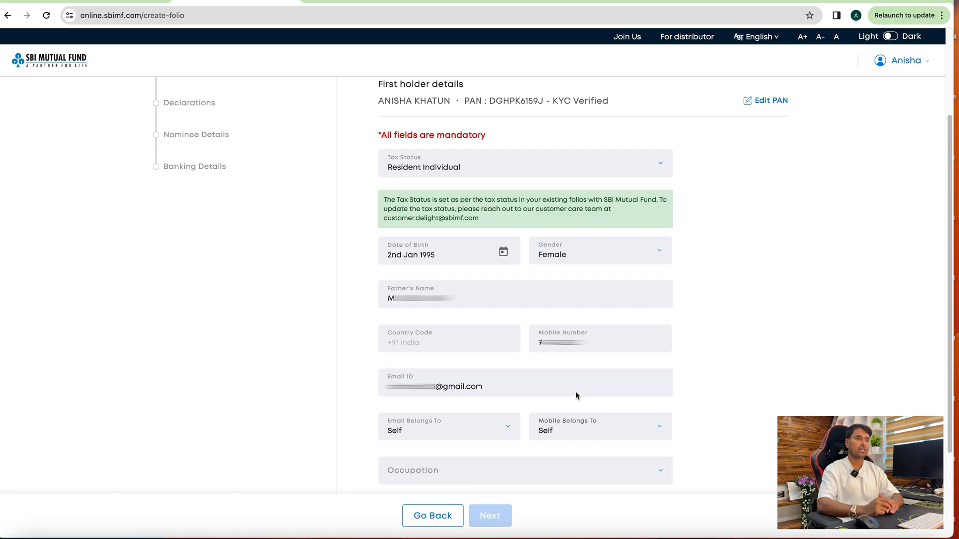
- Set the occupation to Business and submit the account holder details
scroll(441, 370, "down", 2)
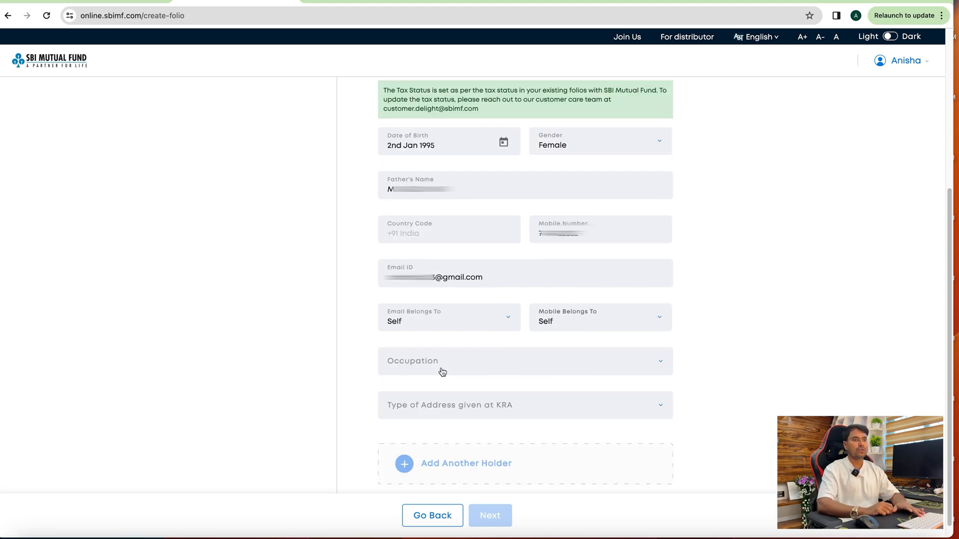
left_click(441, 367)
left_click(405, 429)
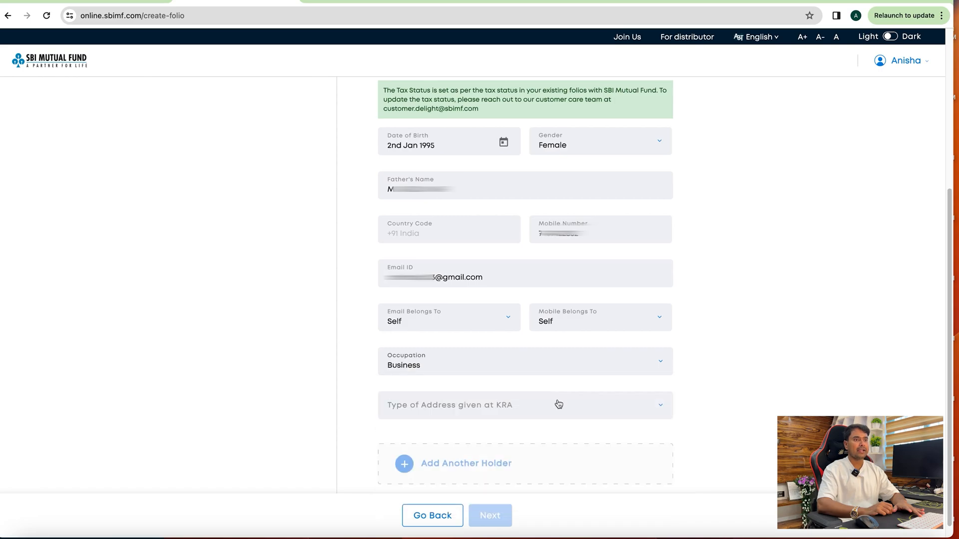
scroll(513, 391, "down", 1)
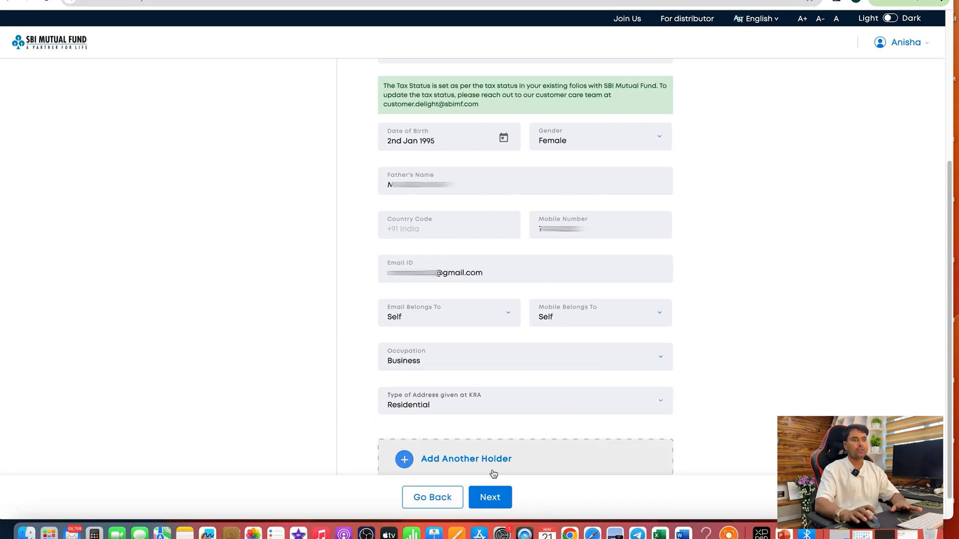
left_click(495, 497)
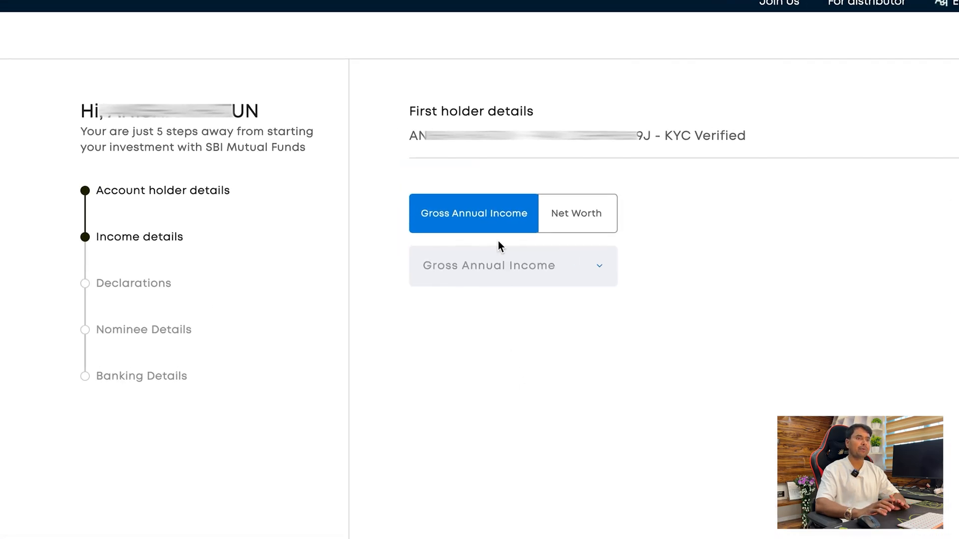
- Set gross annual income to 5-10 Lakhs and move to the declarations
left_click(526, 271)
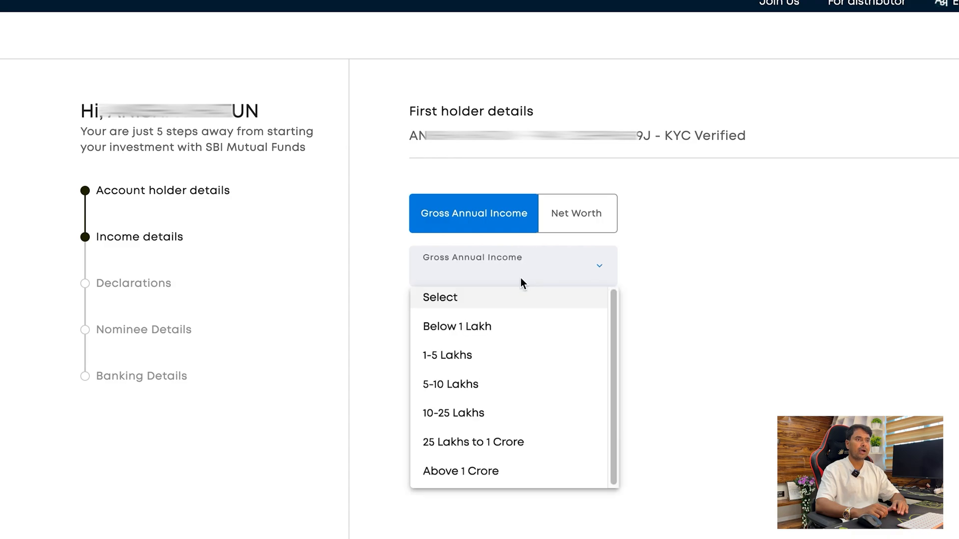
left_click(471, 392)
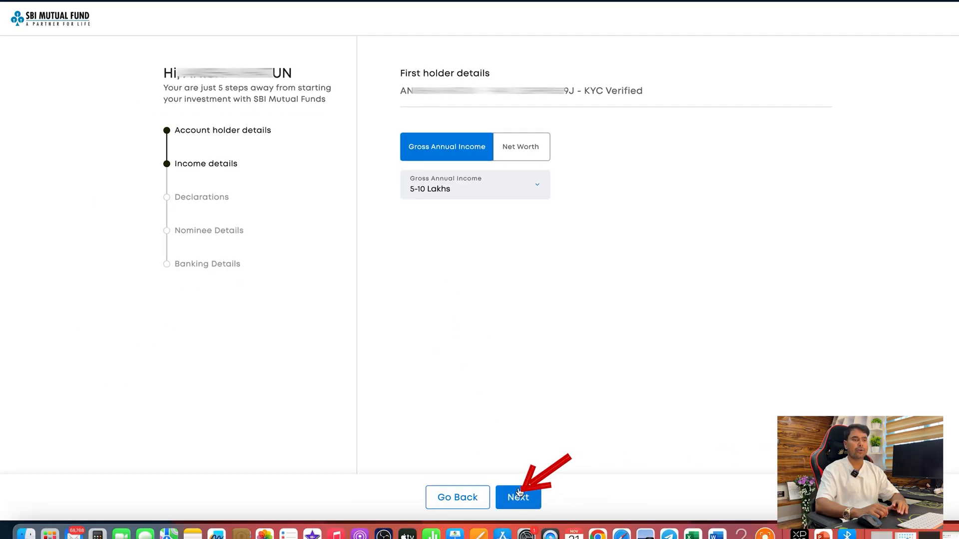
left_click(519, 494)
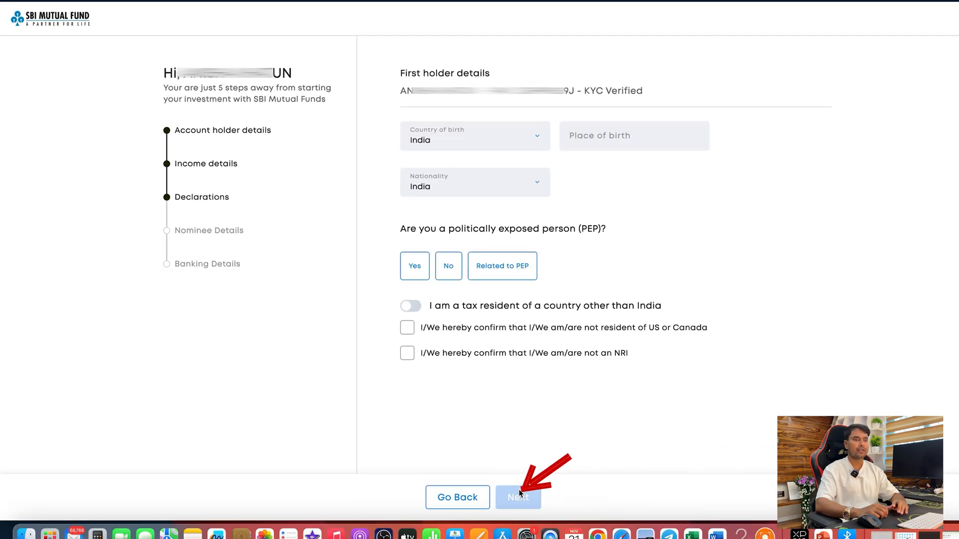
- Declare birthplace suri, India, not a PEP, not a US/Canada resident and not an NRI
left_click(499, 141)
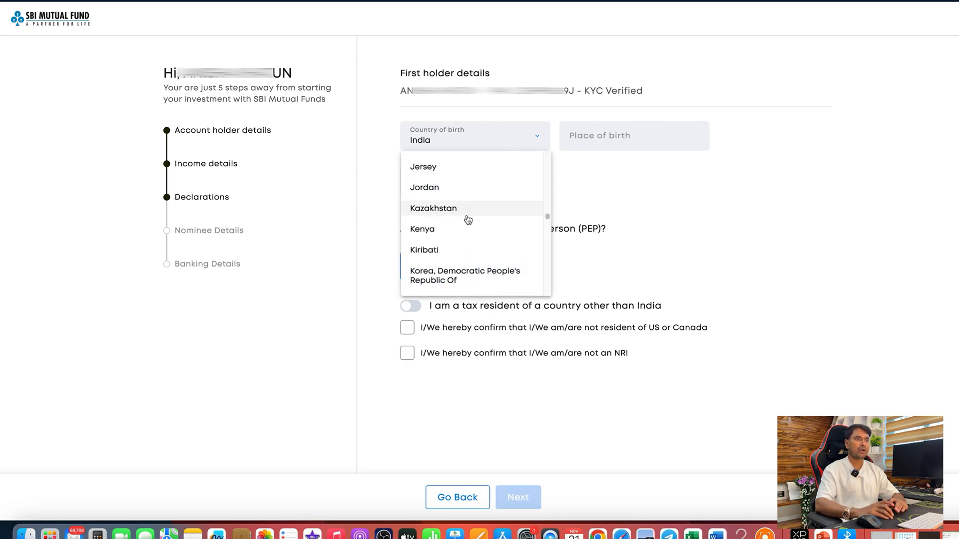
left_click(626, 136)
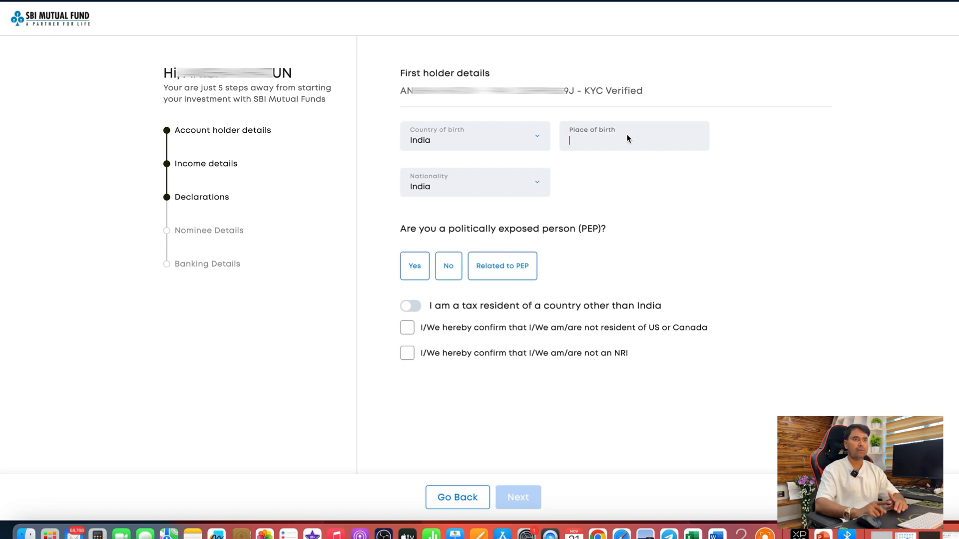
type("suri")
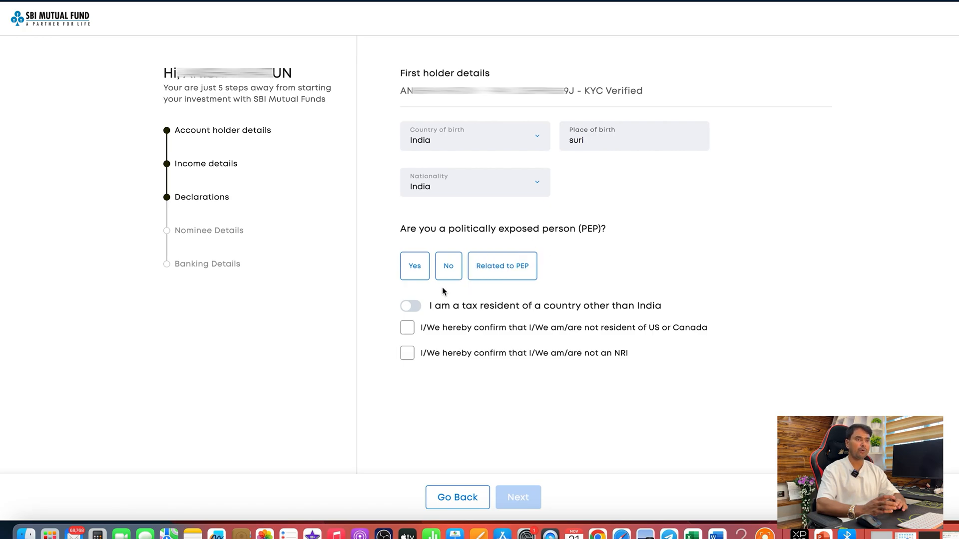
left_click(450, 274)
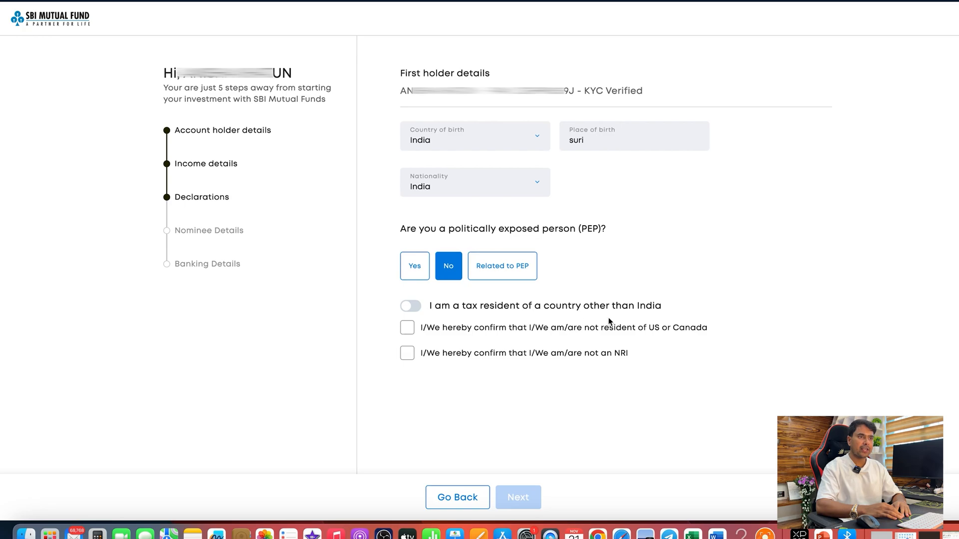
left_click(411, 328)
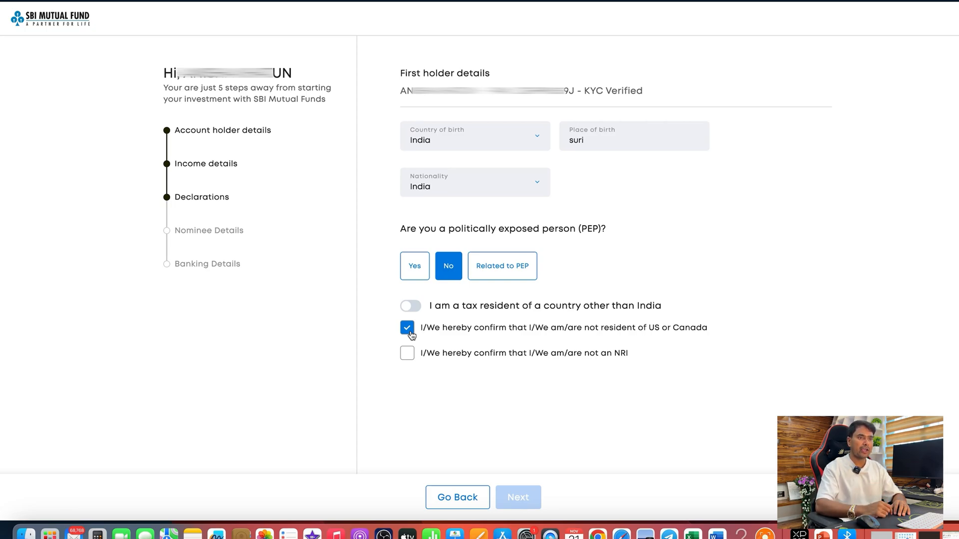
left_click(408, 354)
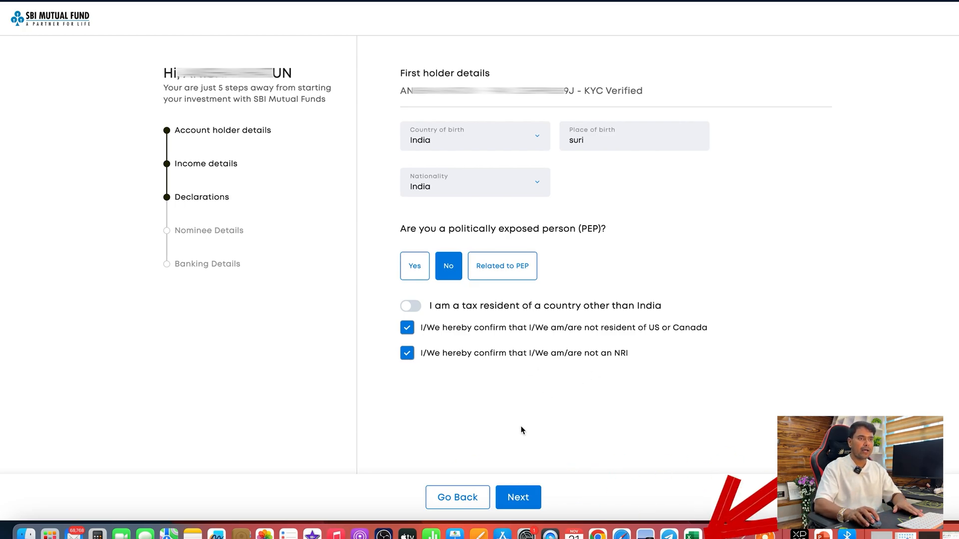
left_click(527, 494)
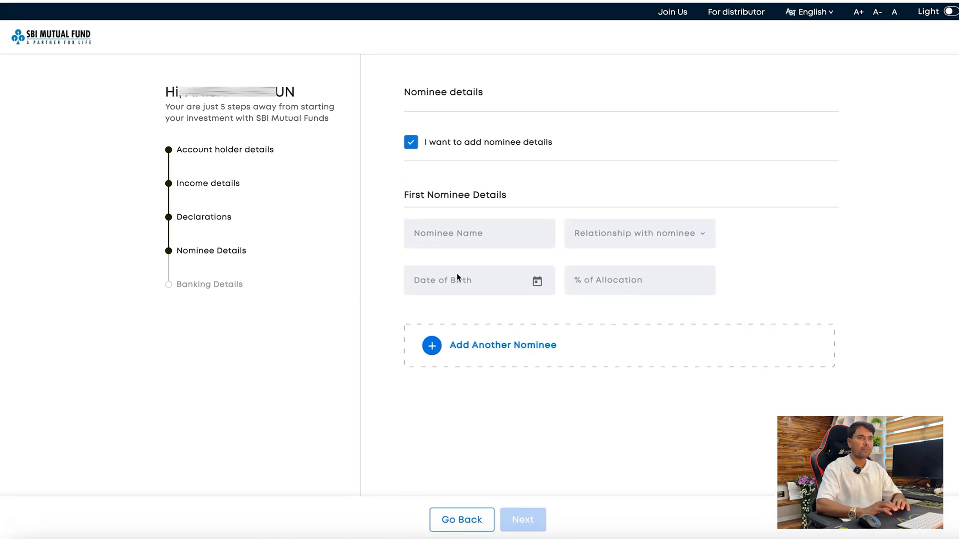
left_click(482, 234)
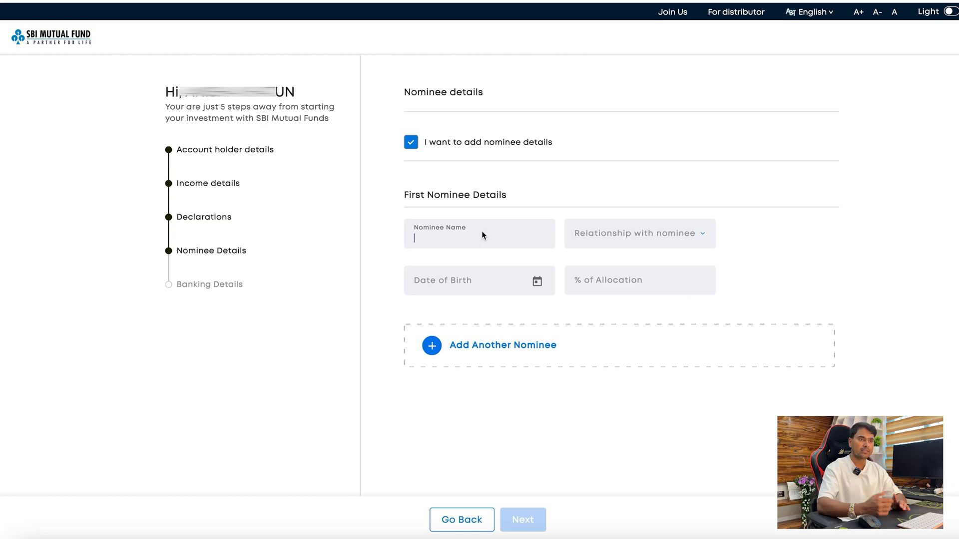
type("sk...")
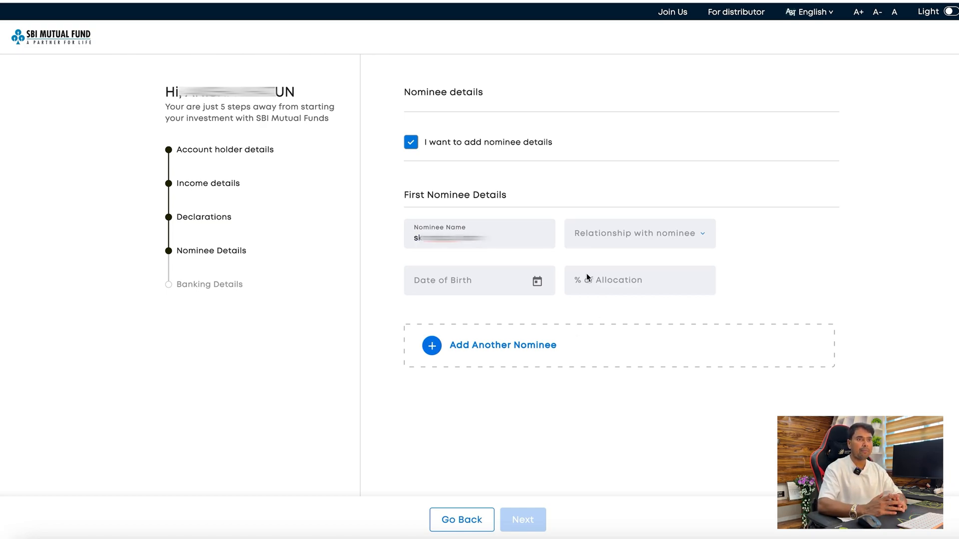
left_click(630, 238)
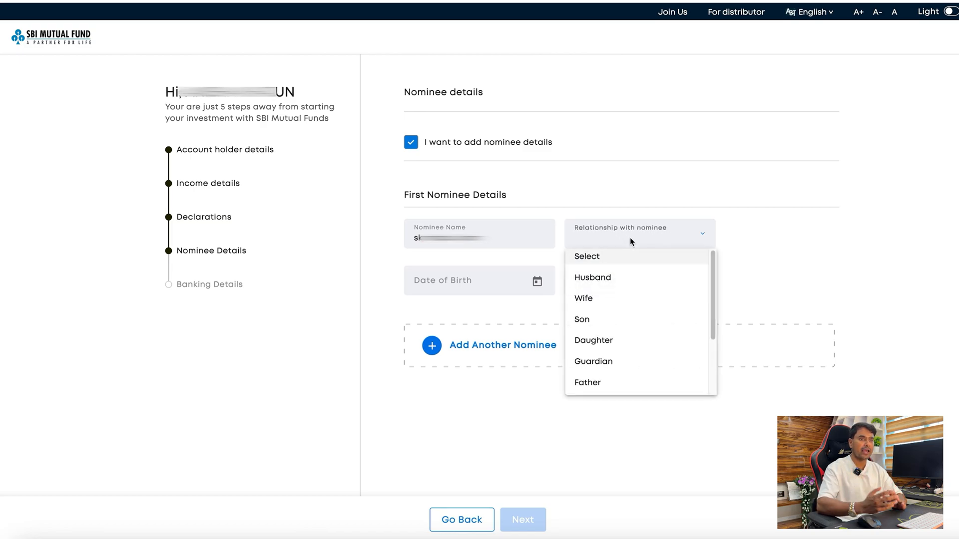
left_click(612, 275)
left_click(491, 277)
left_click(537, 282)
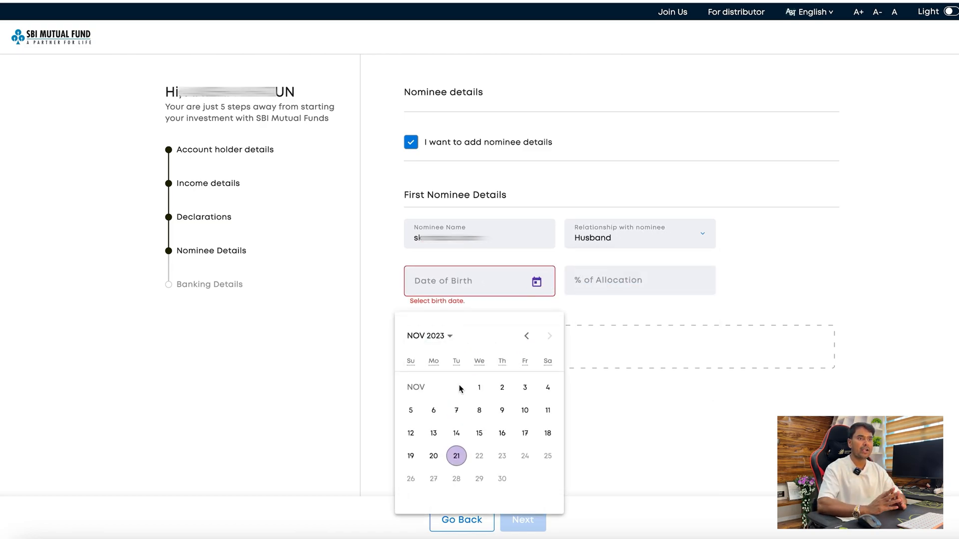
left_click(431, 336)
left_click(526, 336)
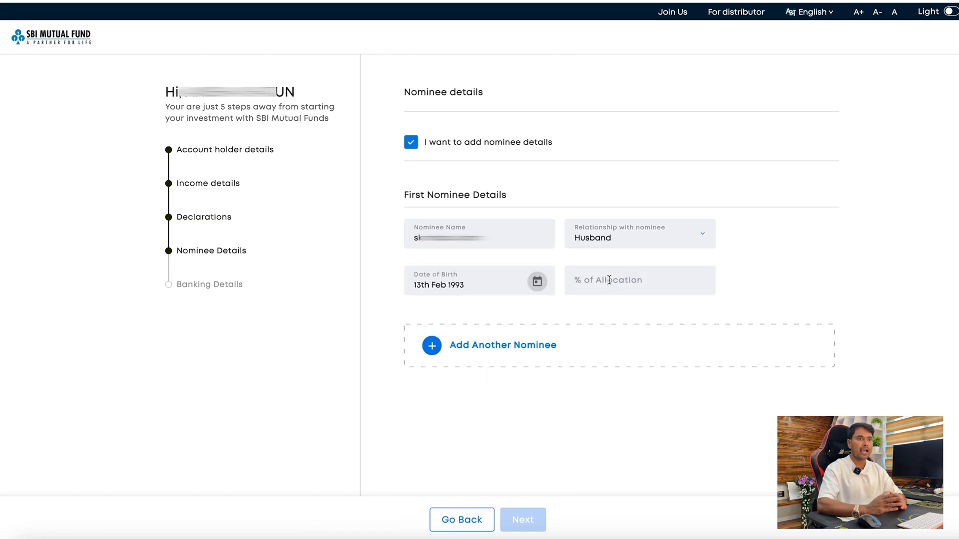
left_click(606, 278)
type("100")
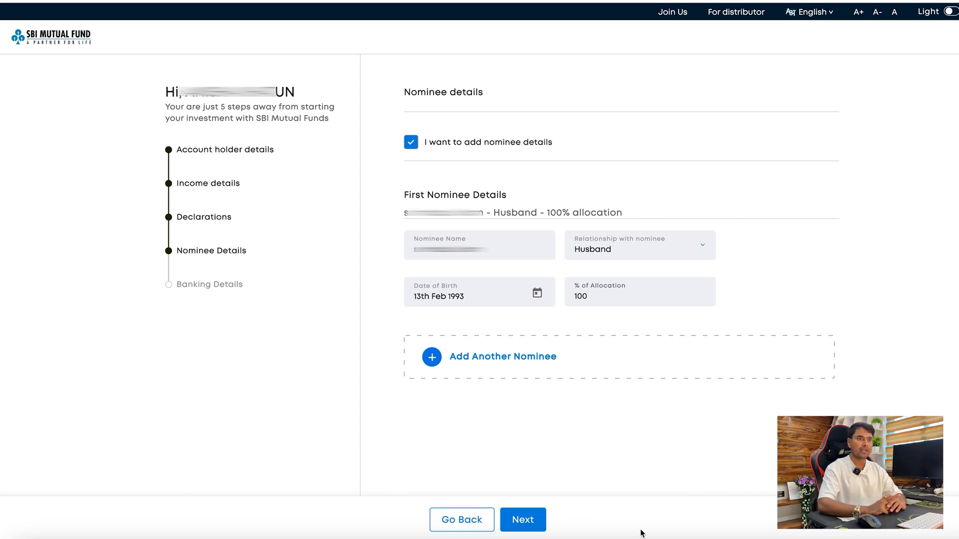
left_click(524, 520)
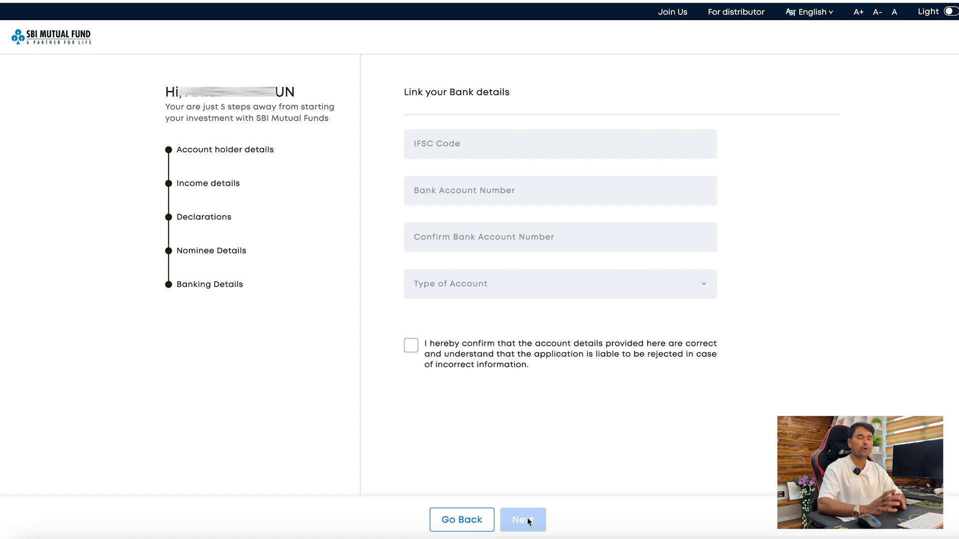
- Link the savings account with IFSC PUNB0000000, entering and confirming the account number
left_click(469, 149)
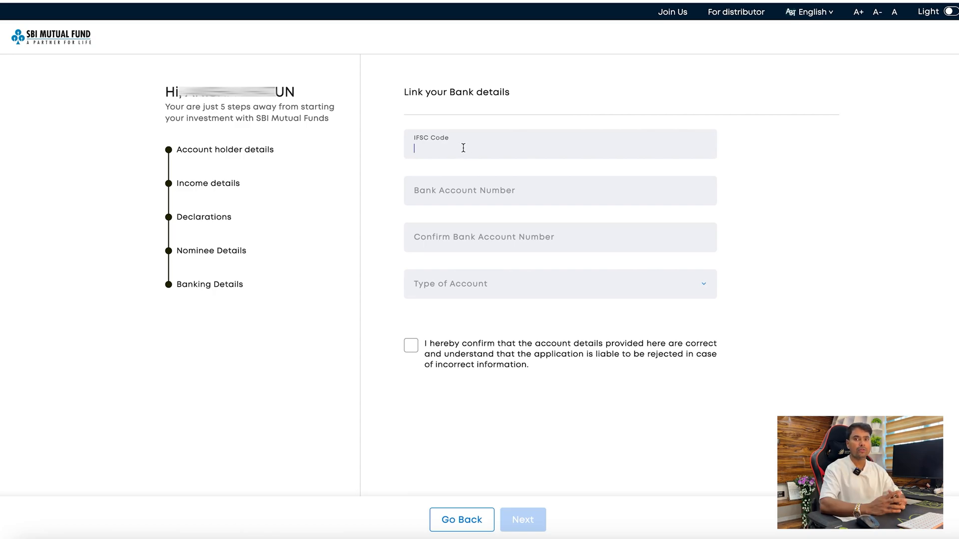
type("PUNB00")
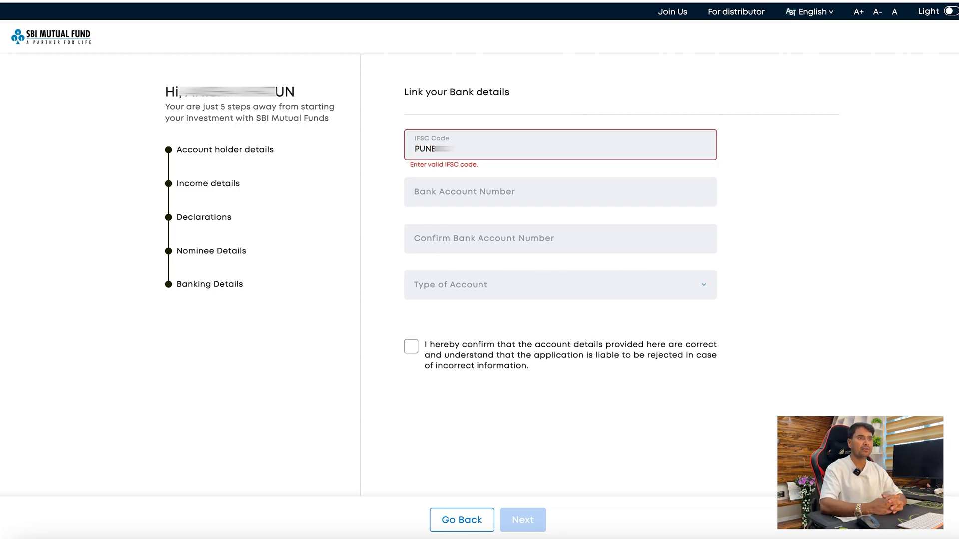
type("00000")
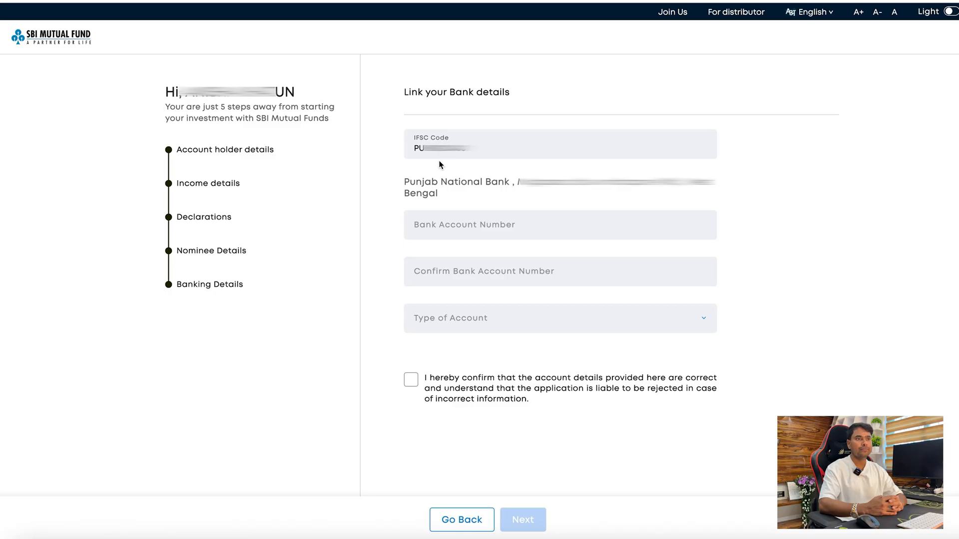
left_click(488, 228)
type("6000000000000000")
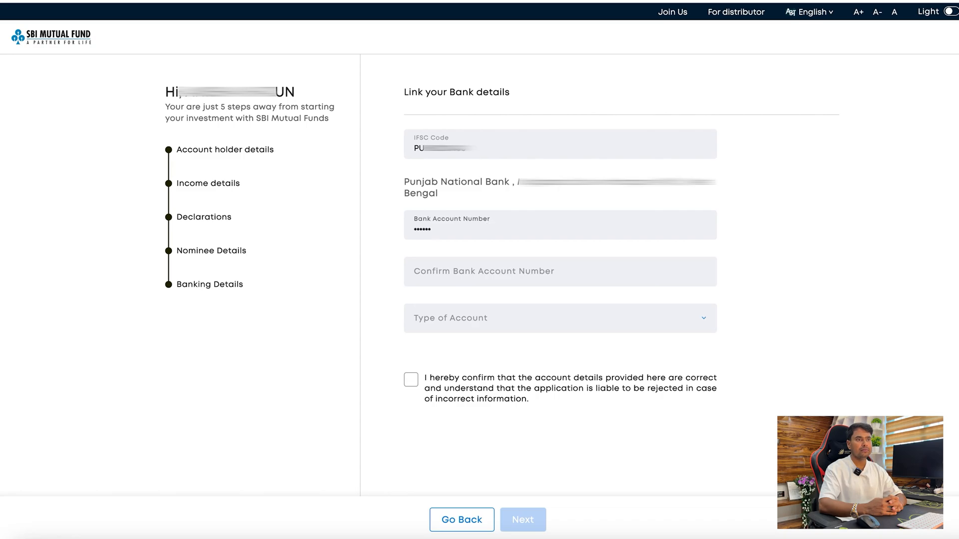
left_click(443, 276)
type("6000000000000000")
left_click(452, 318)
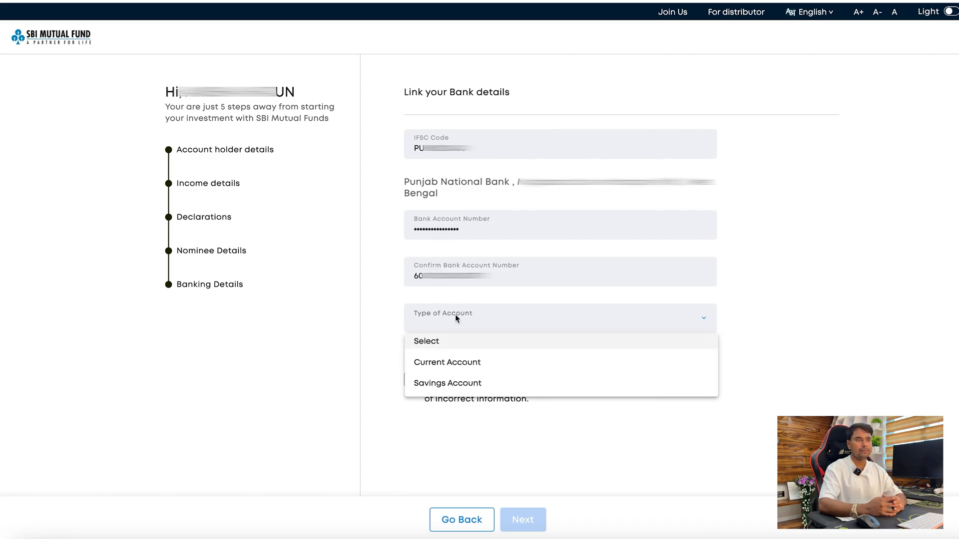
left_click(460, 382)
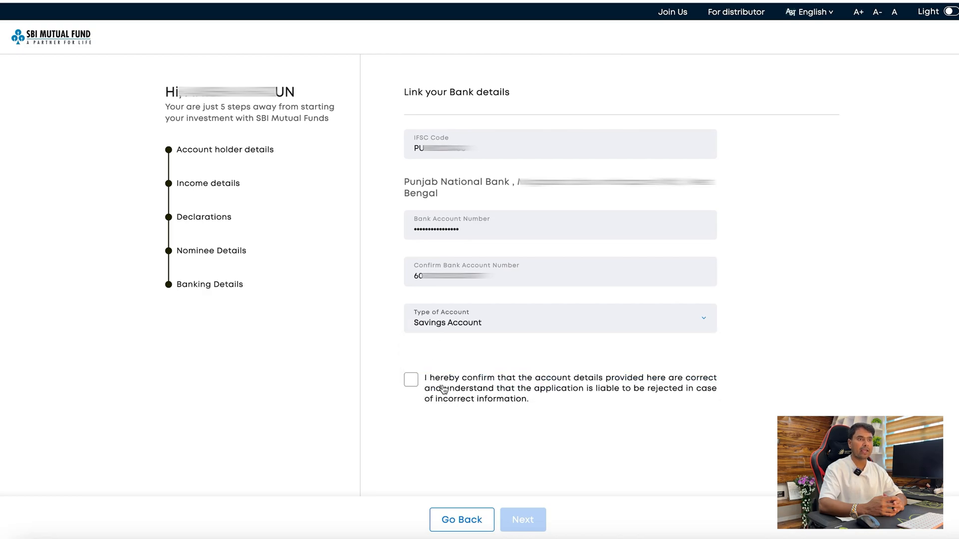
left_click(414, 381)
left_click(523, 520)
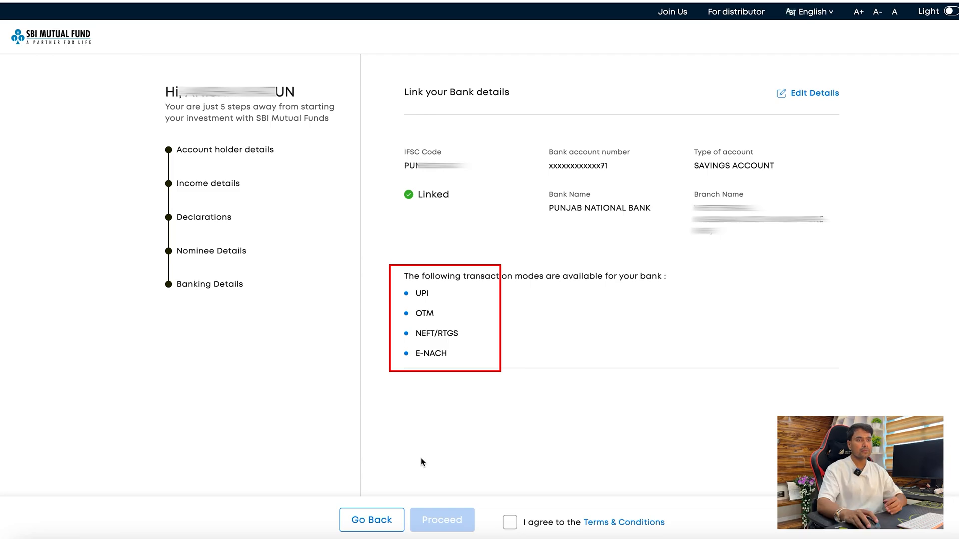
- Accept the Terms & Conditions and proceed to the OTP step
left_click(509, 521)
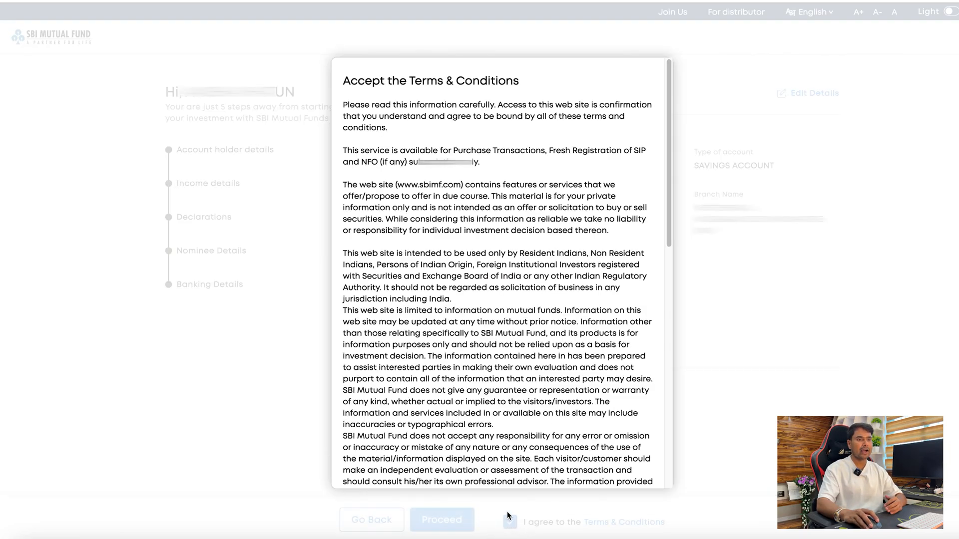
scroll(521, 305, "down", 10)
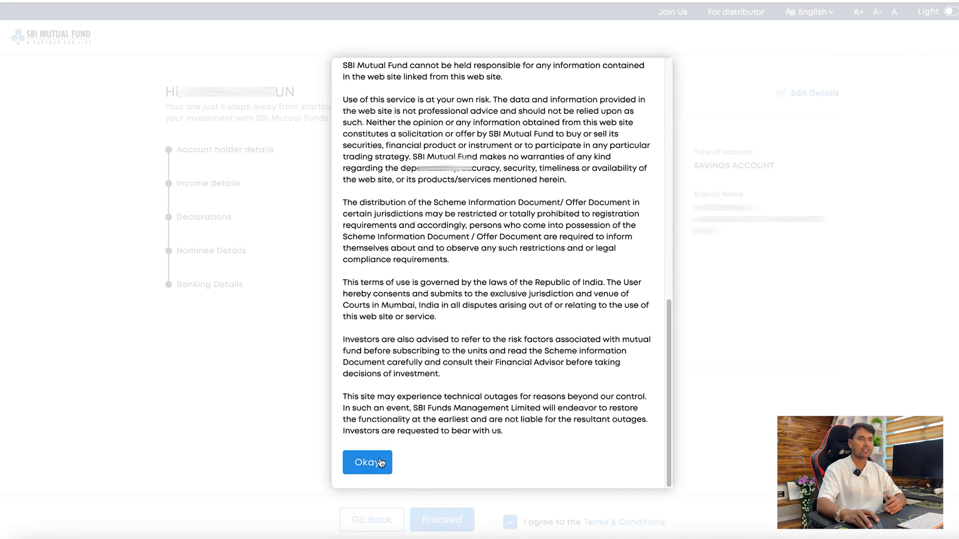
left_click(379, 463)
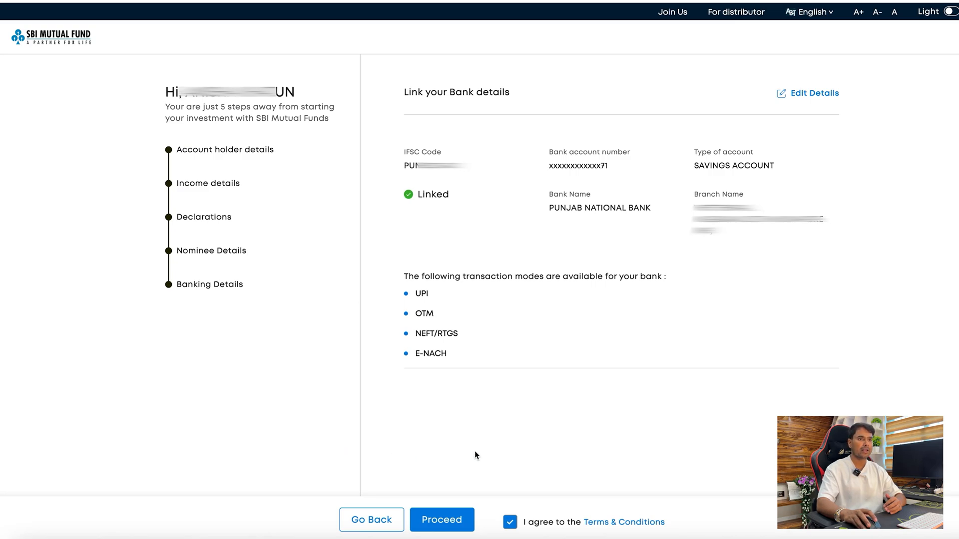
left_click(459, 520)
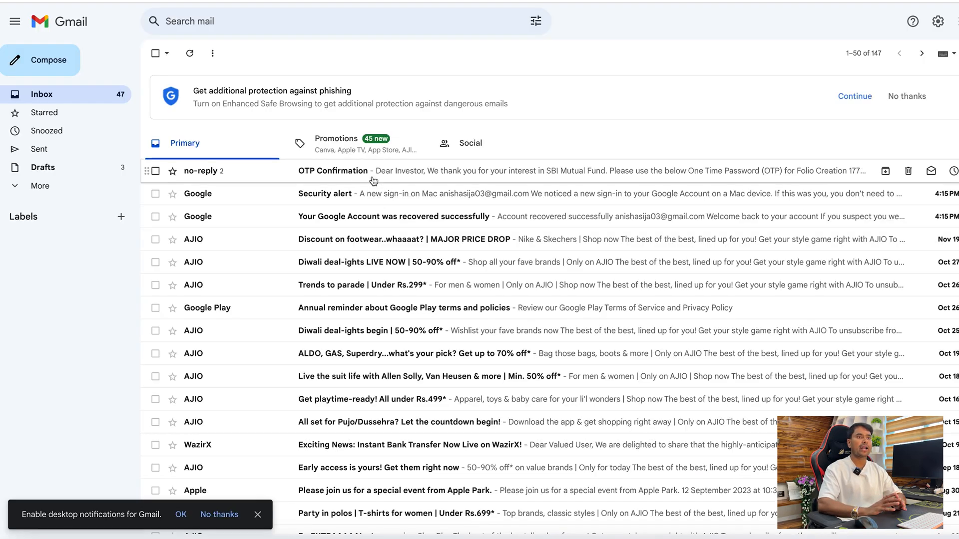
- Enter the one-time password from the Gmail confirmation e-mail and verify it
left_click(374, 180)
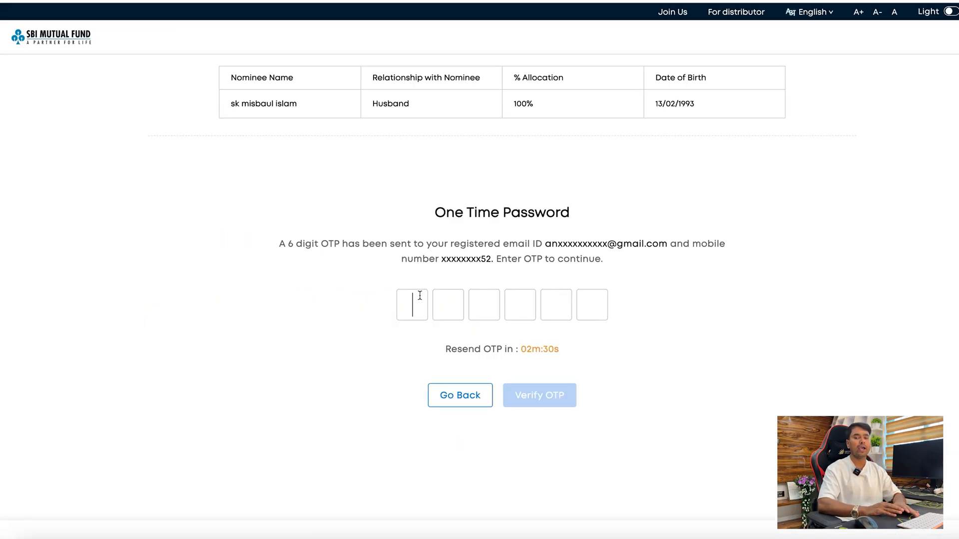
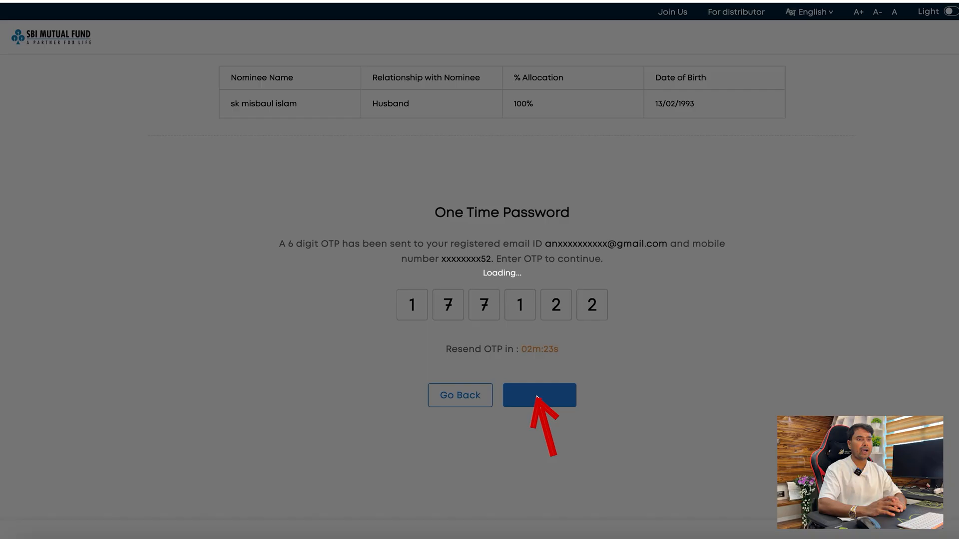
left_click(515, 402)
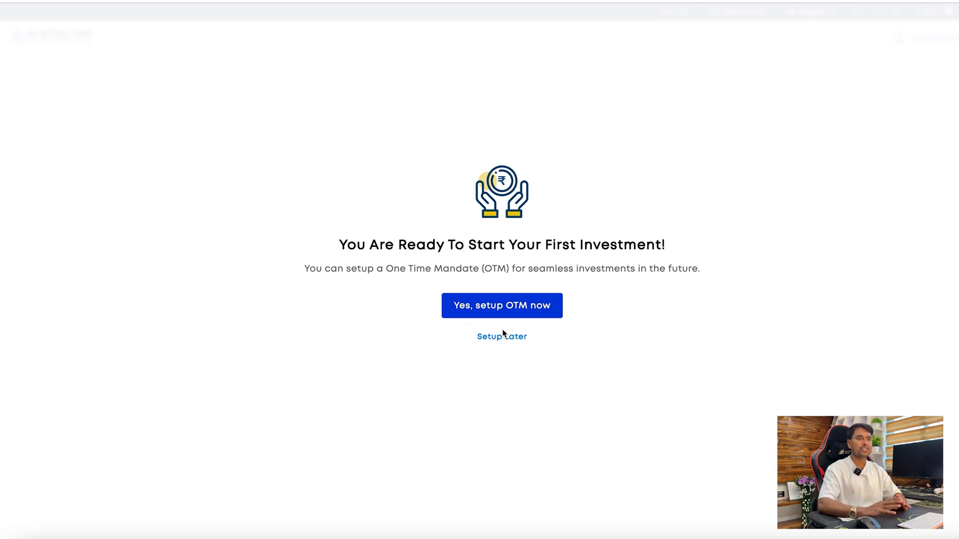
- Choose Setup Later for the One Time Mandate and browse the SBI funds catalogue
left_click(474, 314)
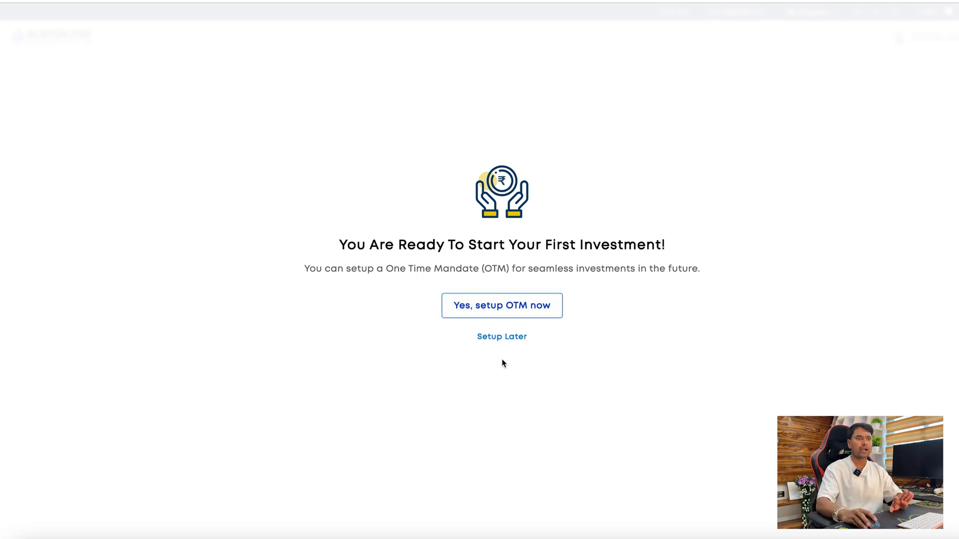
left_click(505, 339)
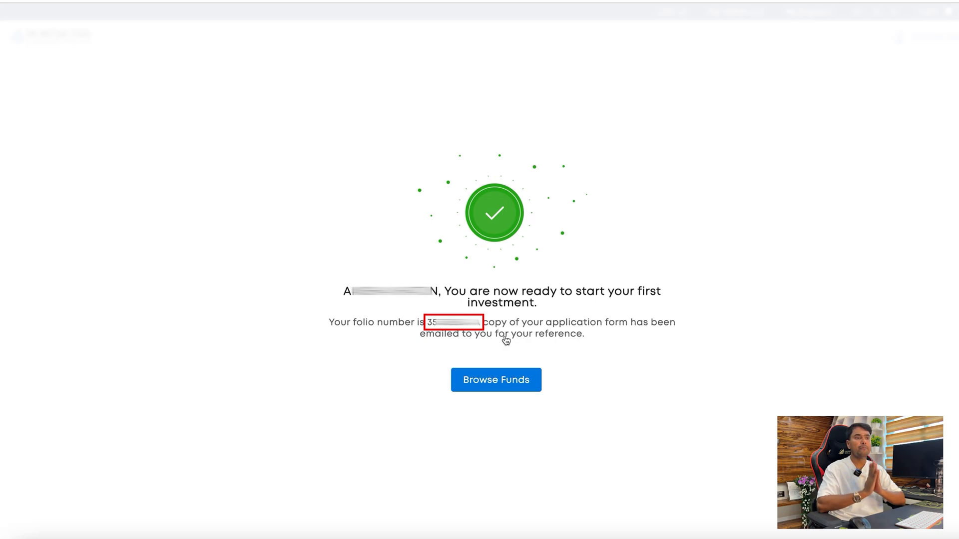
left_click(508, 382)
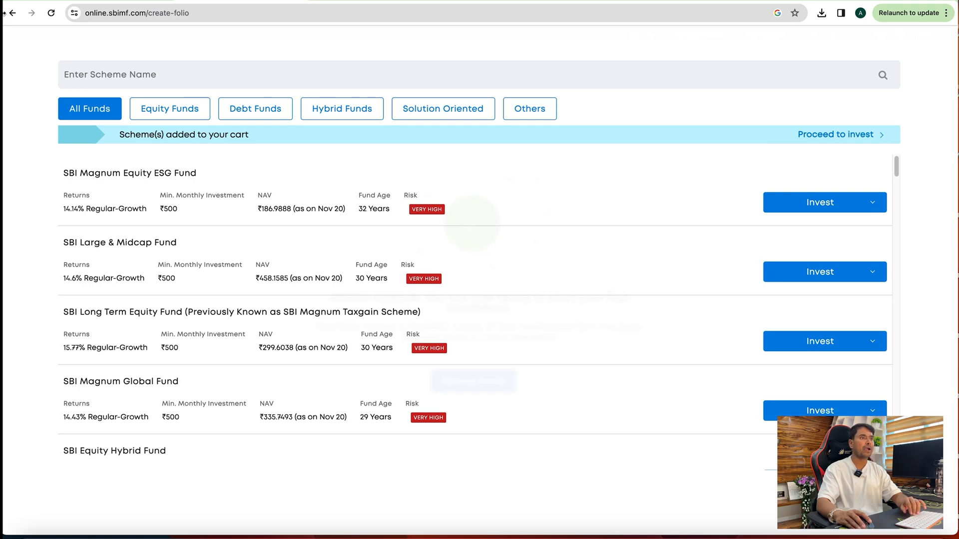
left_click(12, 14)
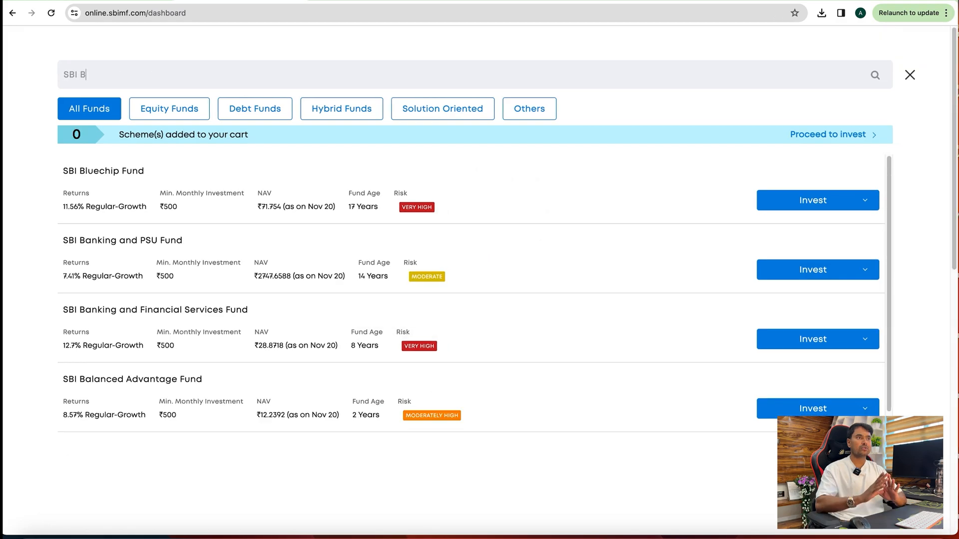
- Search for SBI BLUE and open the SBI Bluechip Fund investment amount options
type("E")
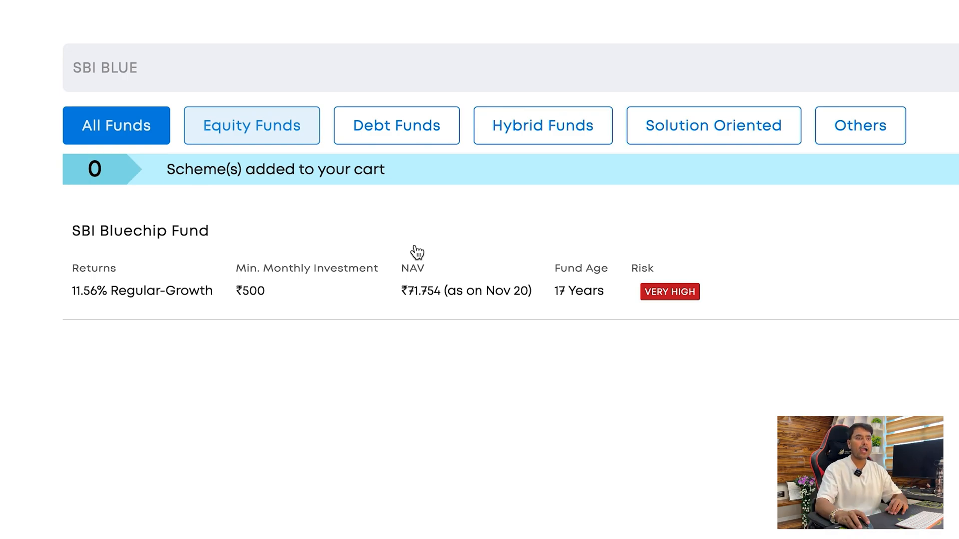
left_click(831, 194)
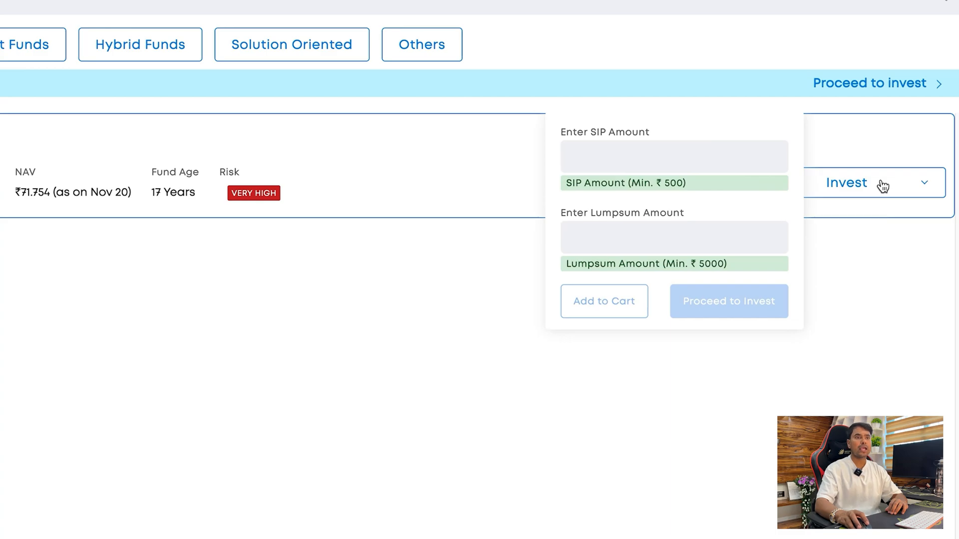
- Enter a 5000 lumpsum amount for SBI Bluechip Fund and proceed to invest
left_click(700, 244)
type("50")
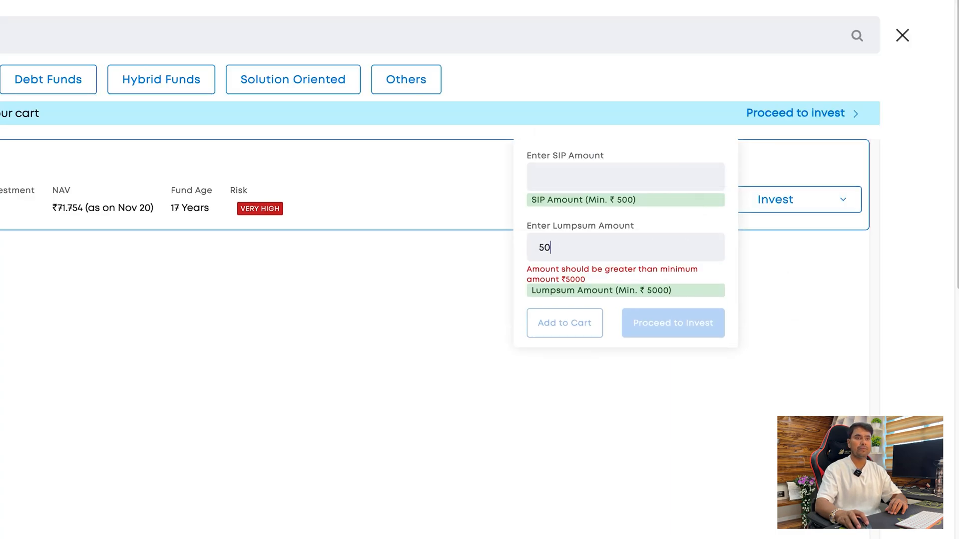
type("00")
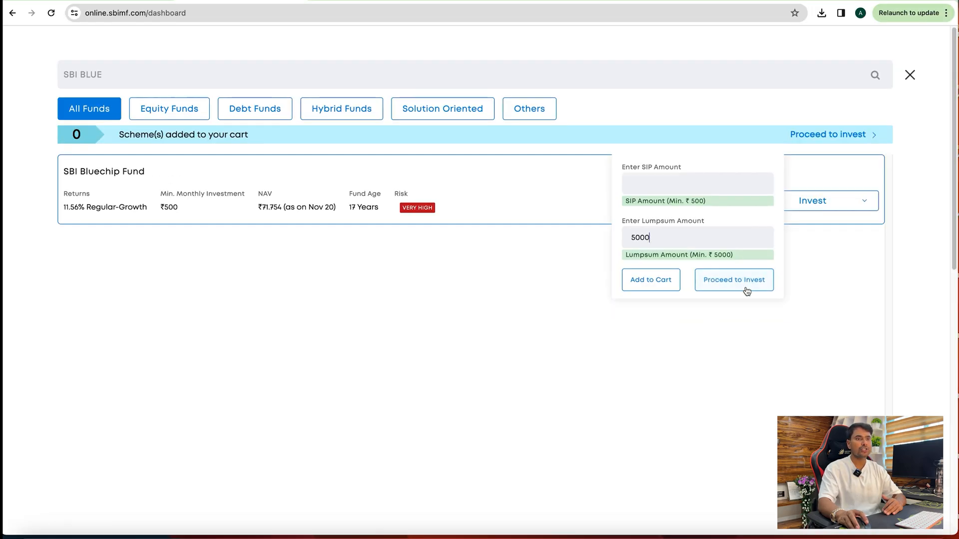
left_click(744, 280)
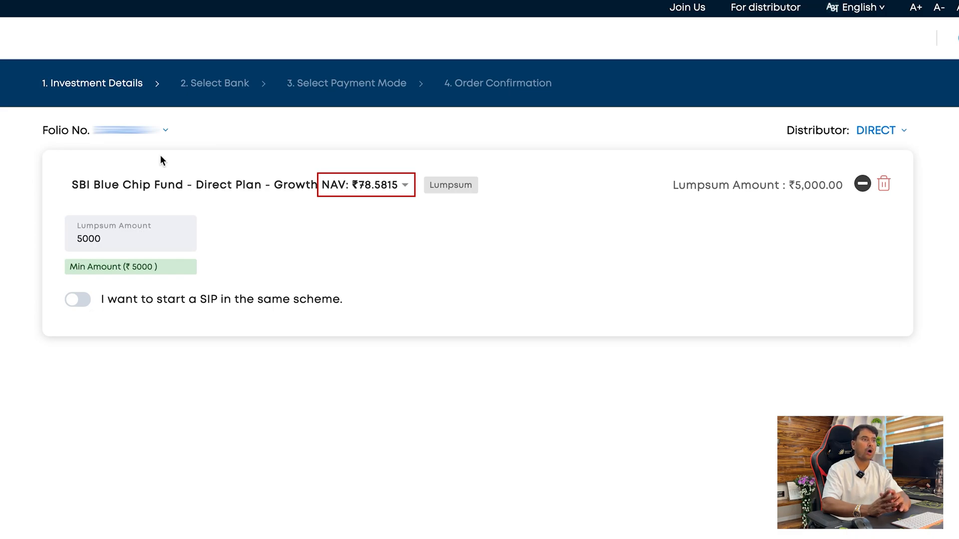
- Add a monthly ₹2,000 SIP for 30 years to the Blue Chip order, then go to sipcalculator.in
left_click(78, 300)
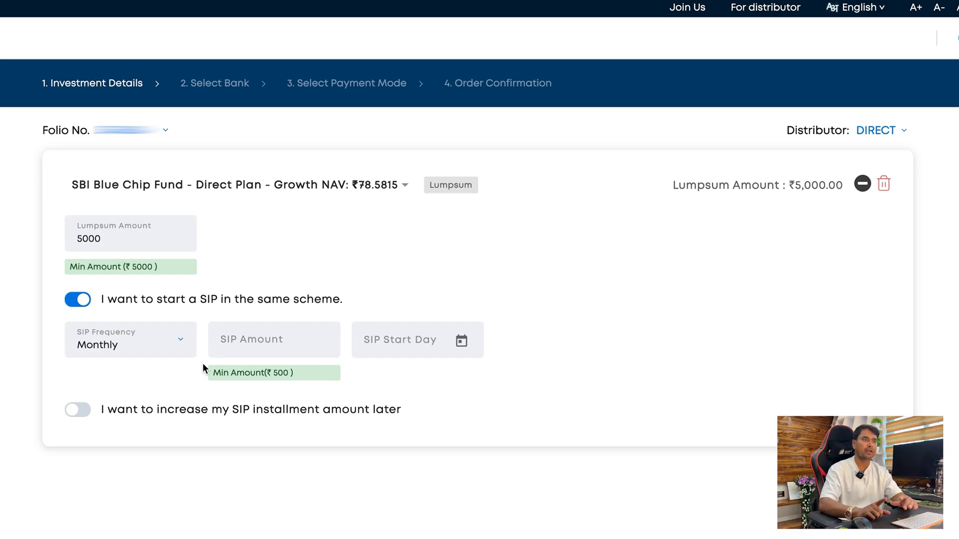
left_click(128, 336)
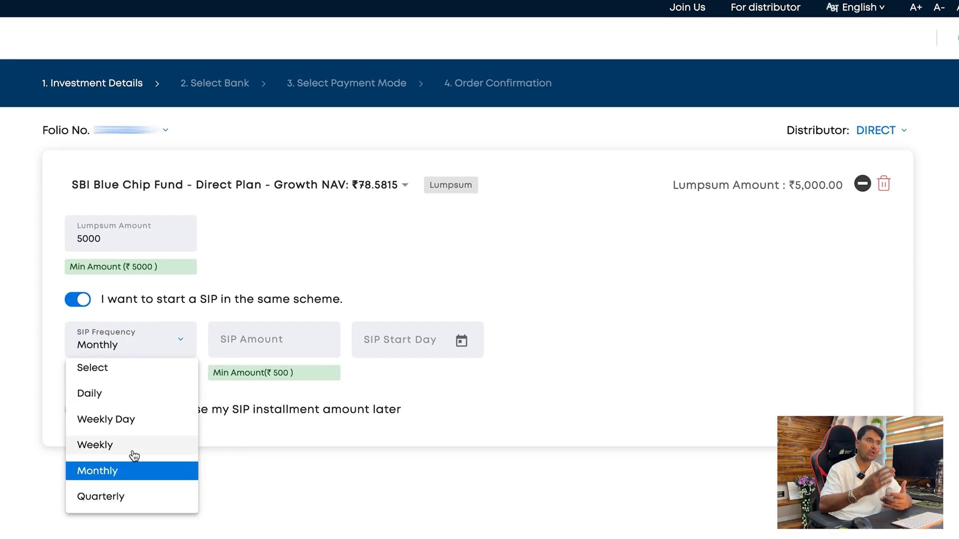
left_click(133, 466)
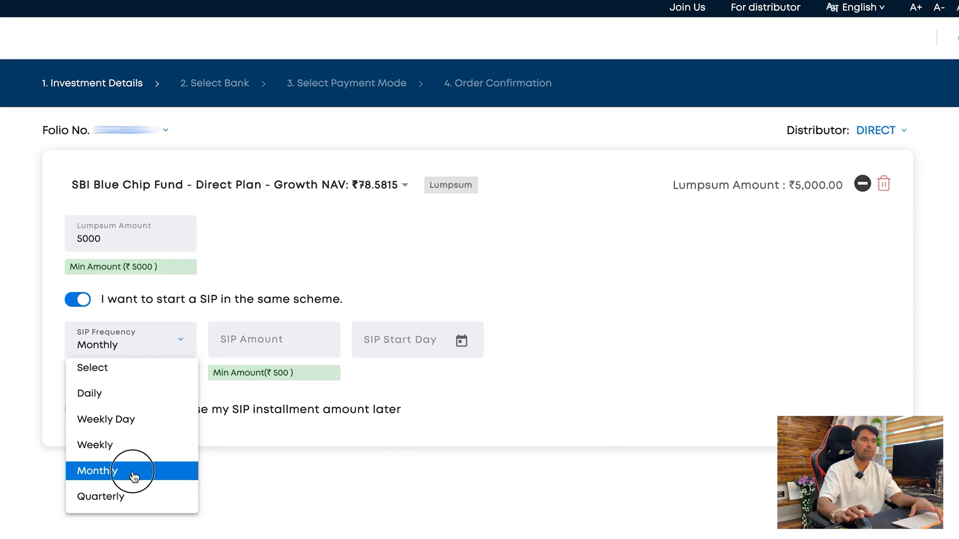
left_click(289, 338)
type("2000")
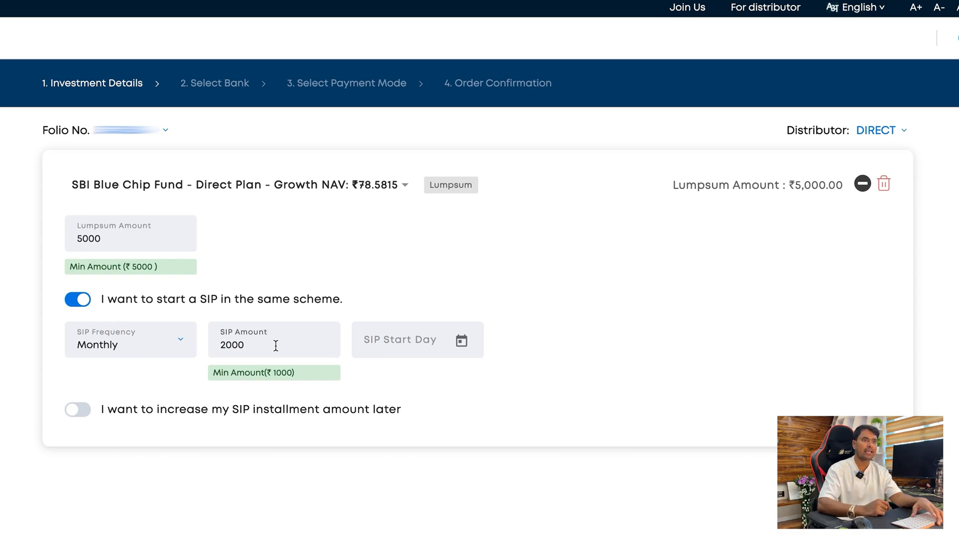
left_click(383, 345)
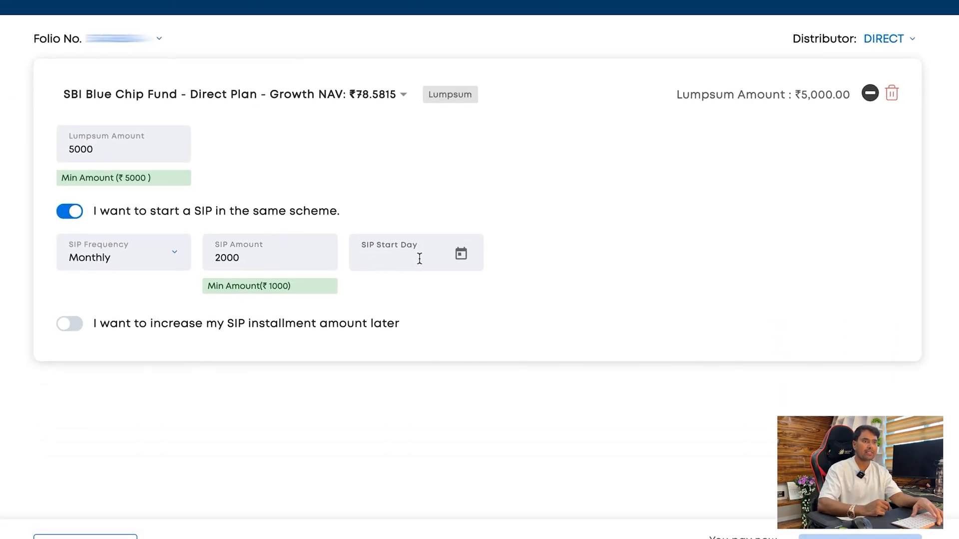
left_click(457, 255)
left_click(545, 388)
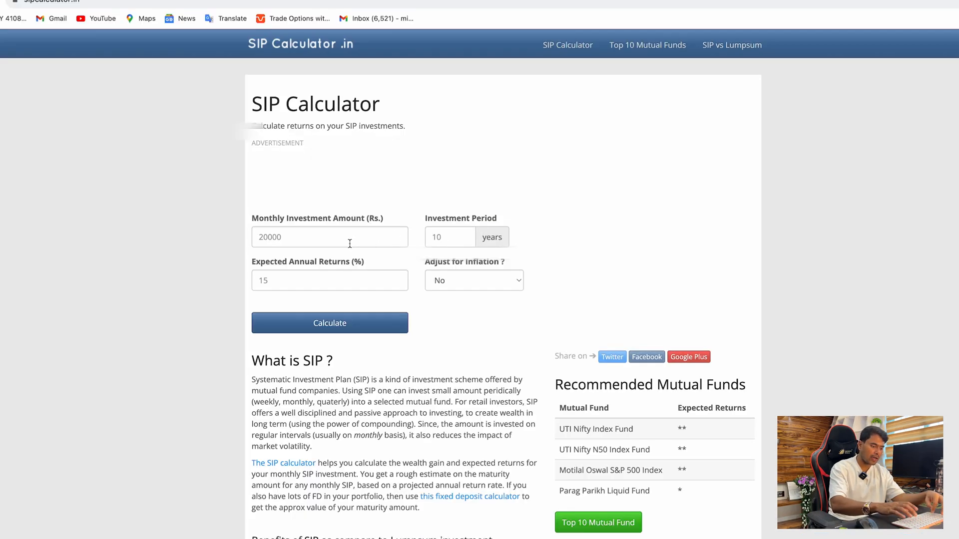
left_click(338, 237)
- Calculate a 2000 monthly SIP over 30 years at 15% return, giving about 1.4 Crore
type("2000")
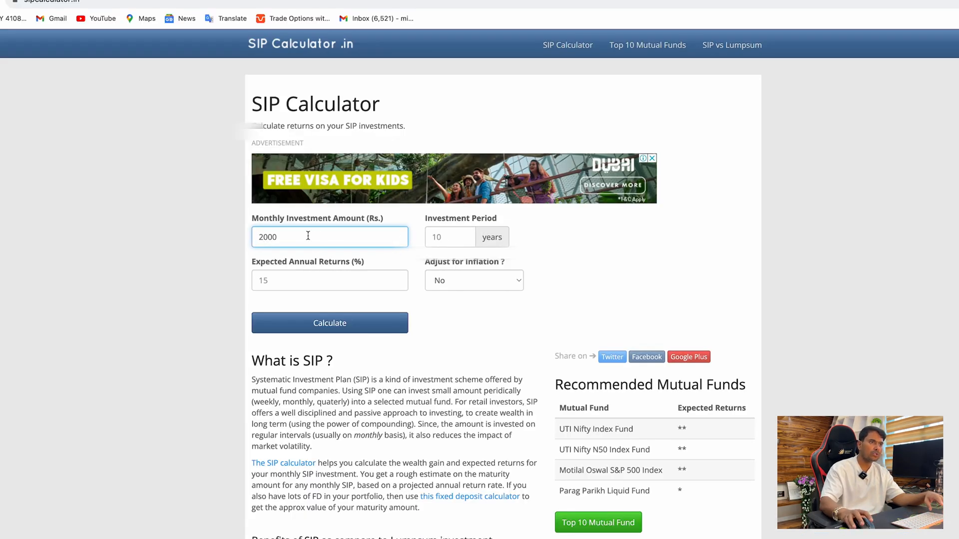
left_click(447, 238)
type("30")
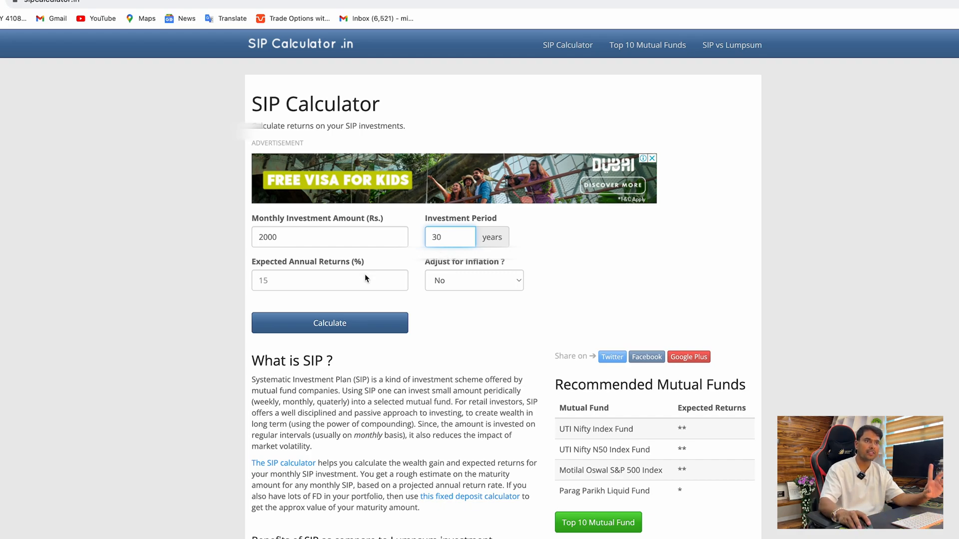
left_click(324, 285)
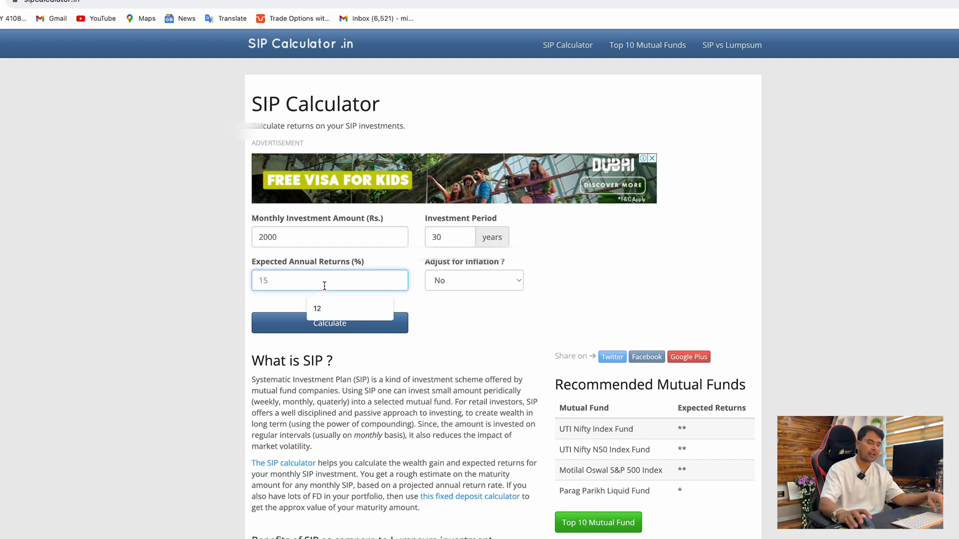
type("15")
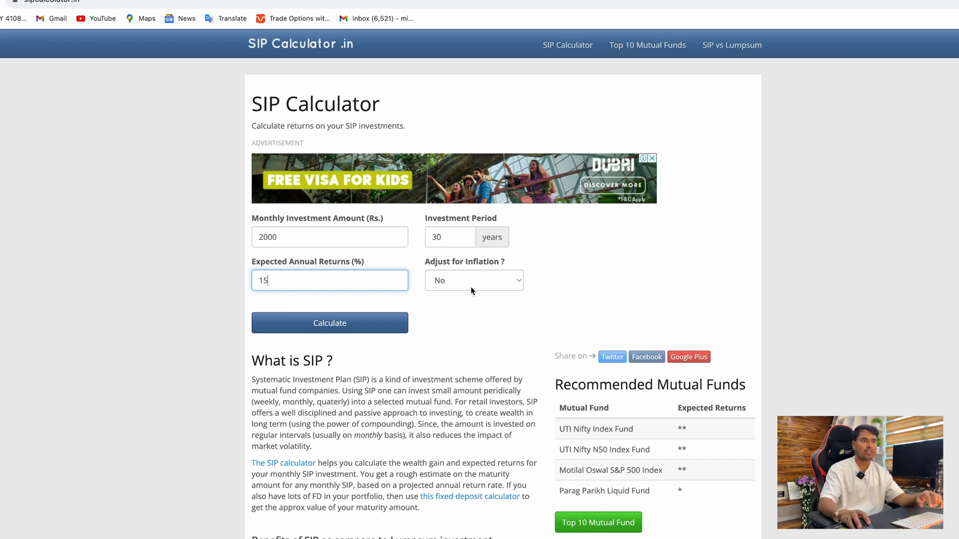
left_click(358, 324)
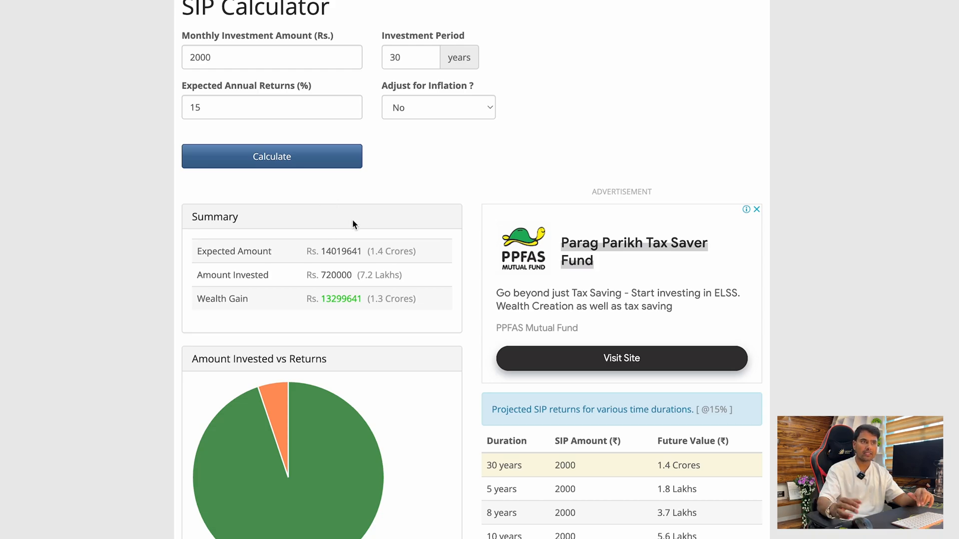
left_click_drag(321, 254, 404, 255)
- Recalculate at 12% return, giving 70.6 Lakhs (7059828) on 720000 invested
left_click(206, 108)
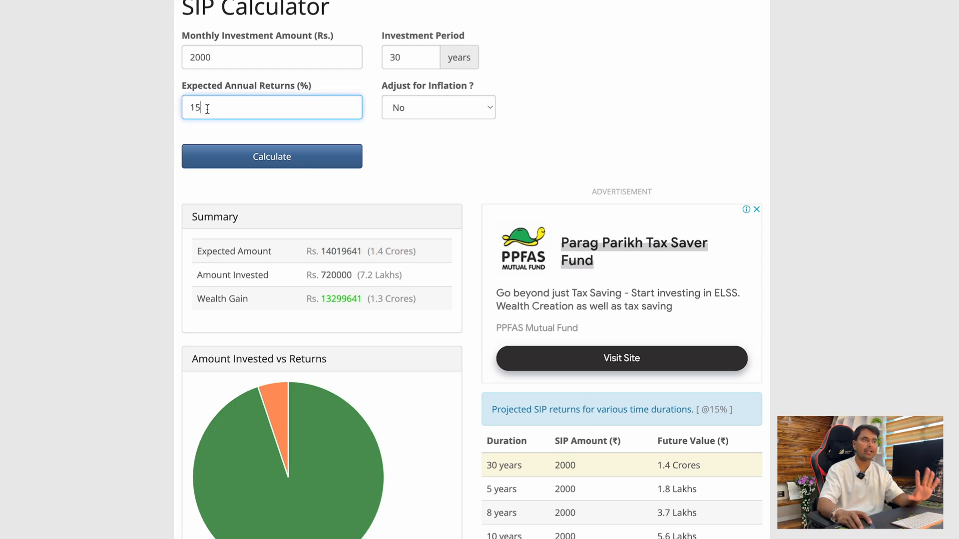
key("BackSpace")
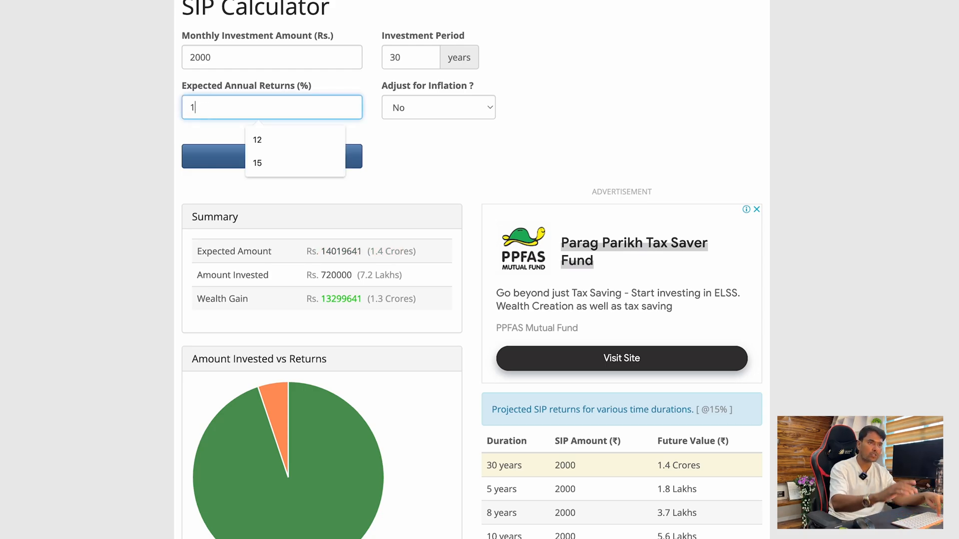
type("2")
left_click(237, 156)
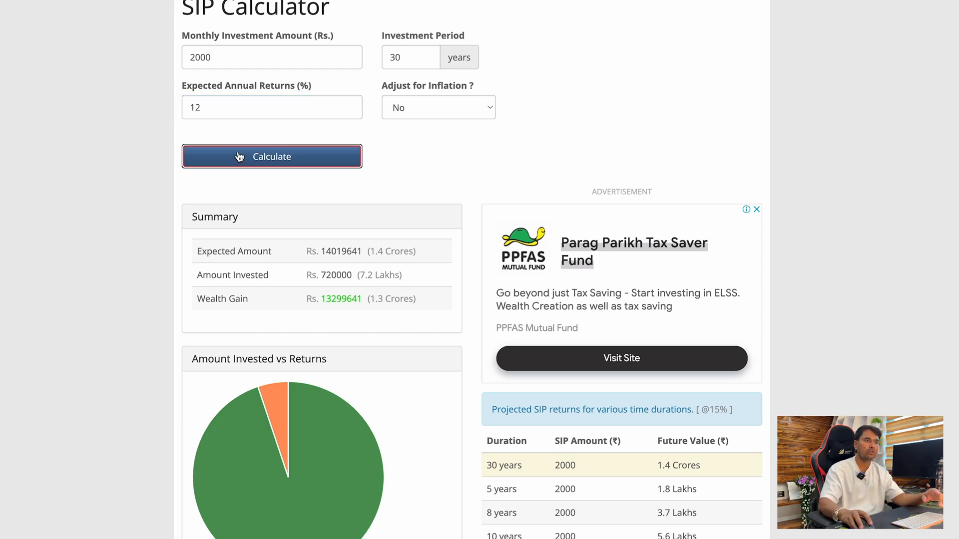
left_click_drag(358, 251, 420, 254)
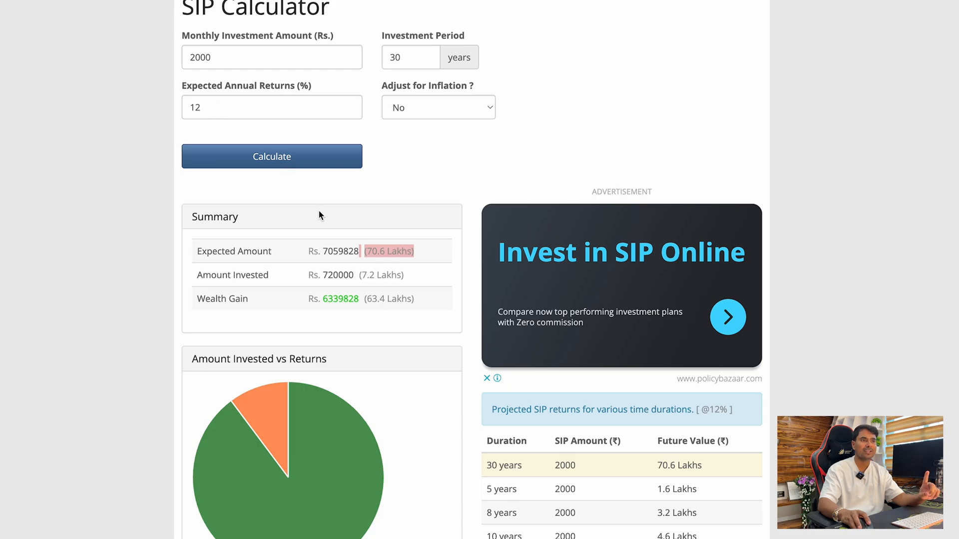
left_click_drag(318, 251, 425, 244)
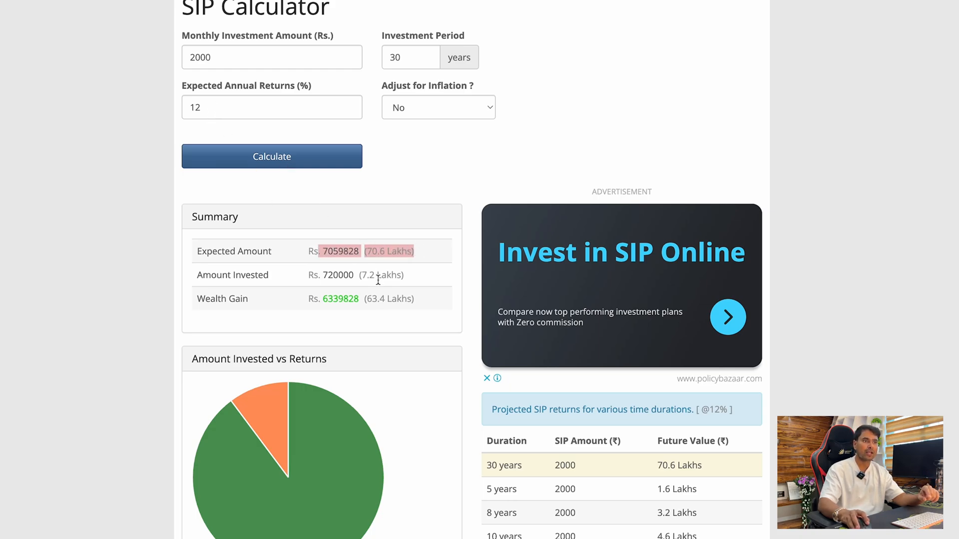
left_click_drag(322, 275, 408, 277)
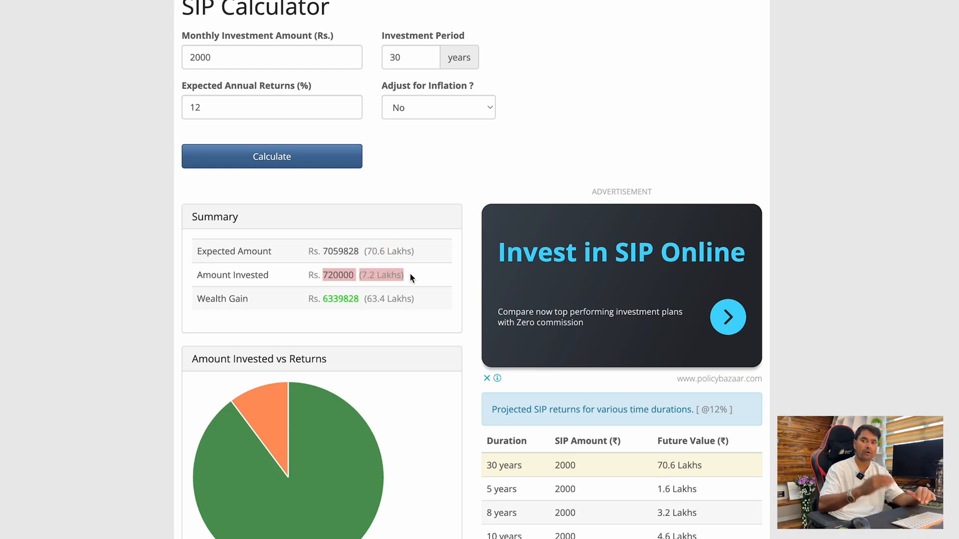
left_click_drag(408, 251, 320, 251)
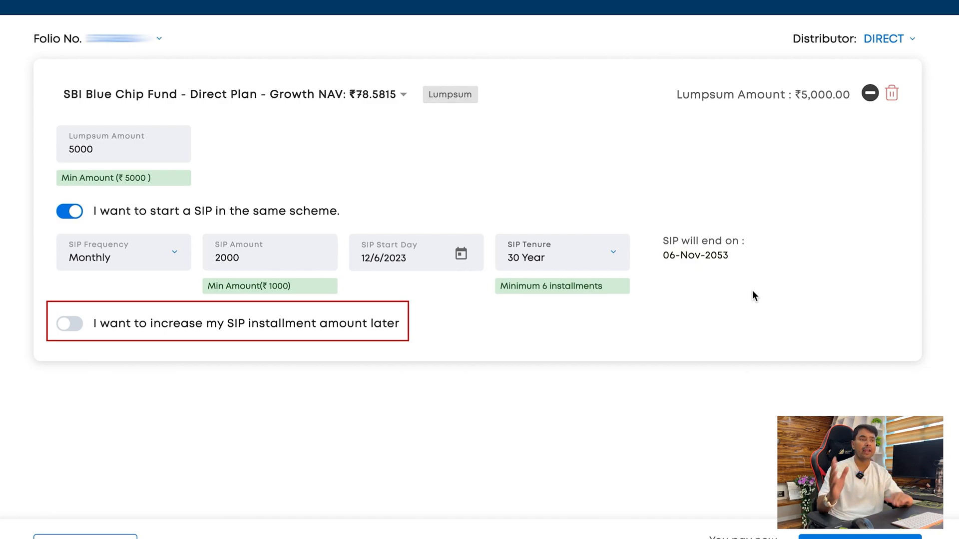
left_click(70, 324)
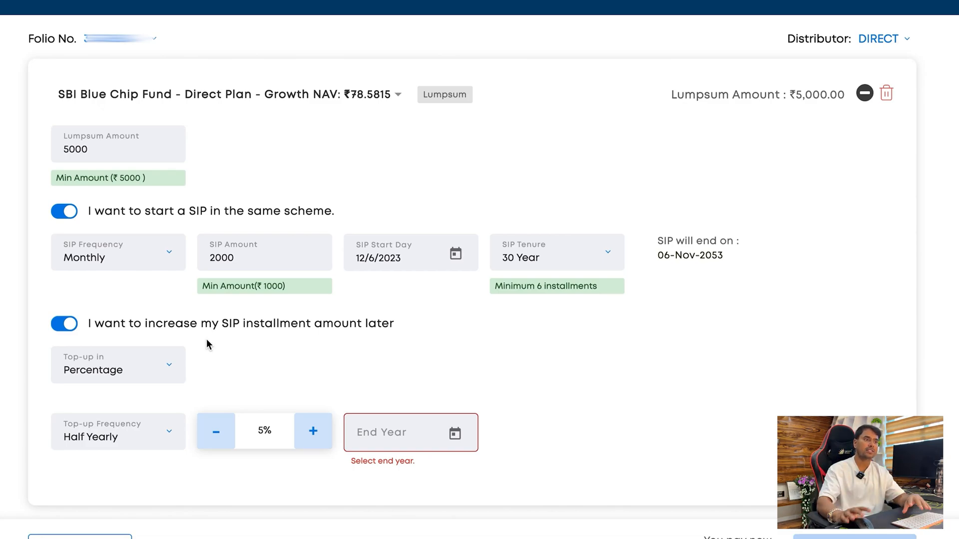
left_click(161, 372)
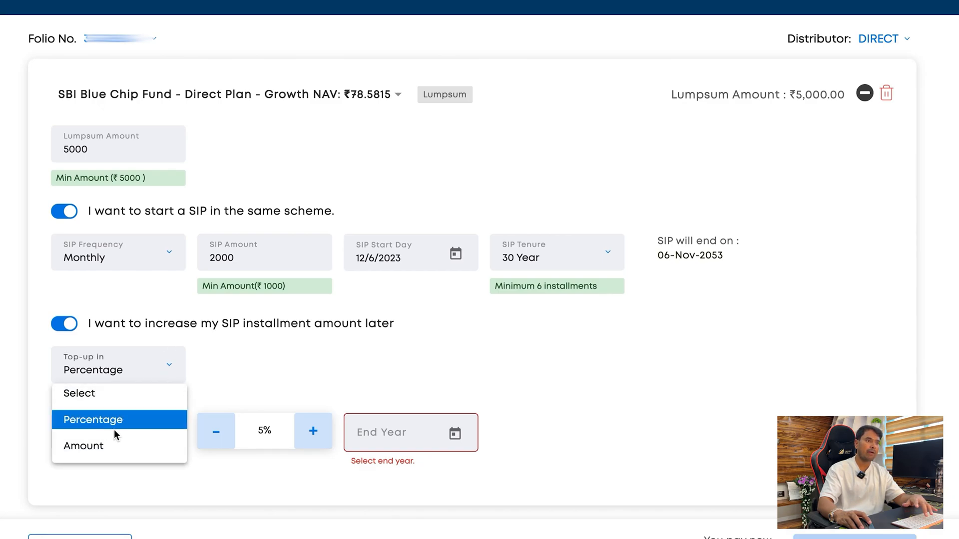
left_click(113, 446)
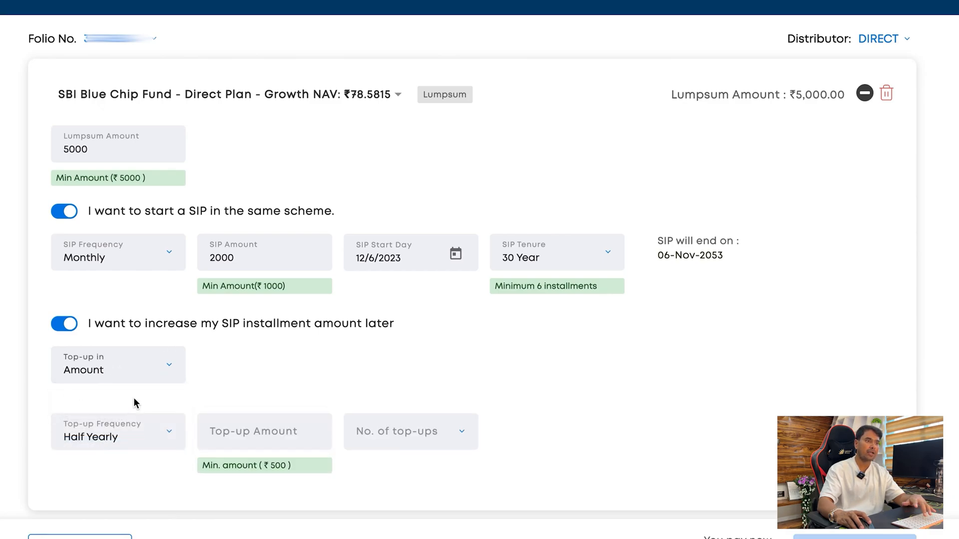
left_click(168, 432)
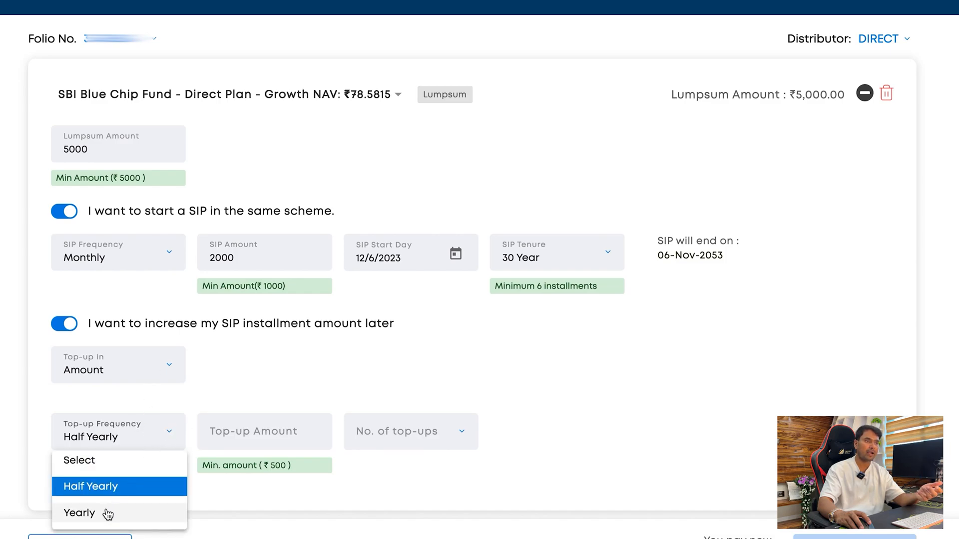
scroll(108, 514, "down", 1)
left_click(98, 467)
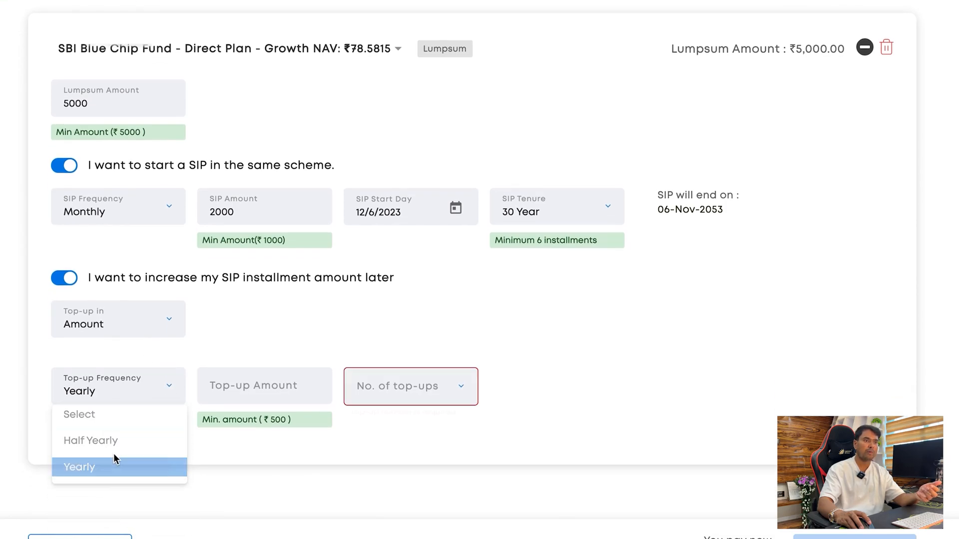
left_click(241, 398)
type("50")
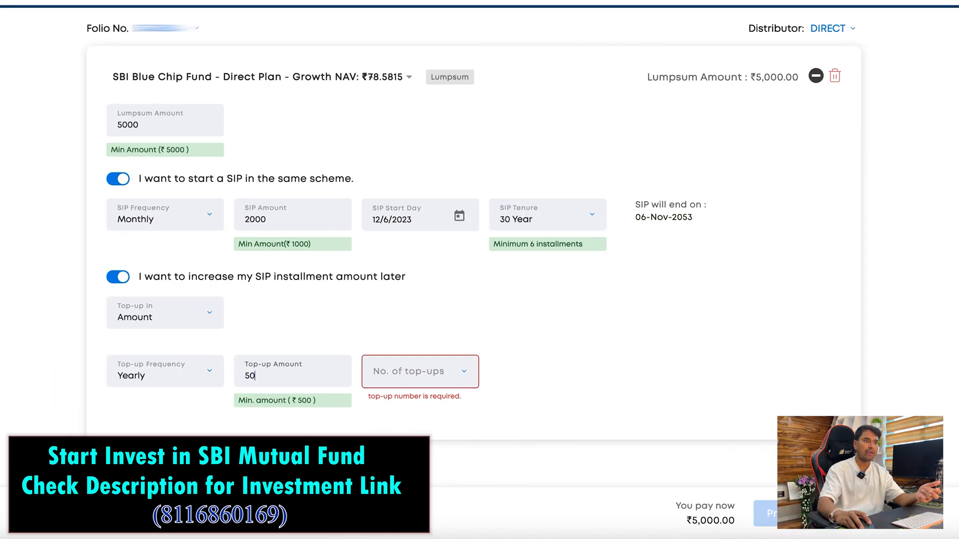
type("0")
left_click(451, 374)
scroll(450, 484, "down", 4)
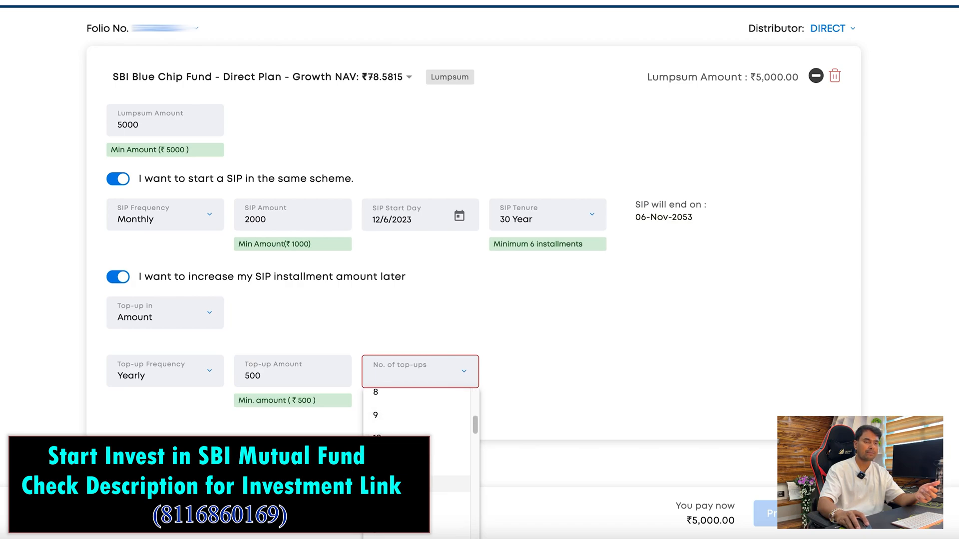
left_click(384, 442)
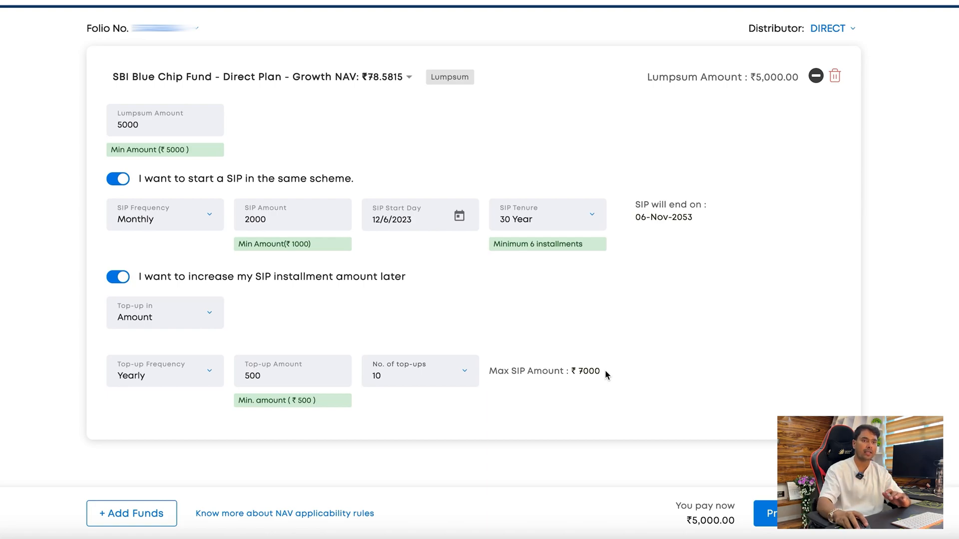
left_click(124, 279)
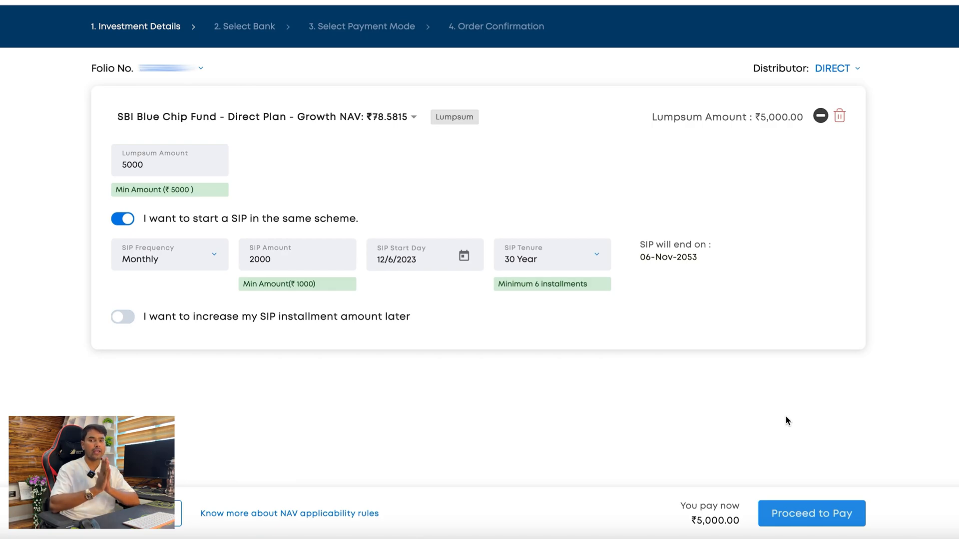
- Proceed to payment for the Blue Chip order's ₹5000 lumpsum and monthly SIP
left_click(820, 508)
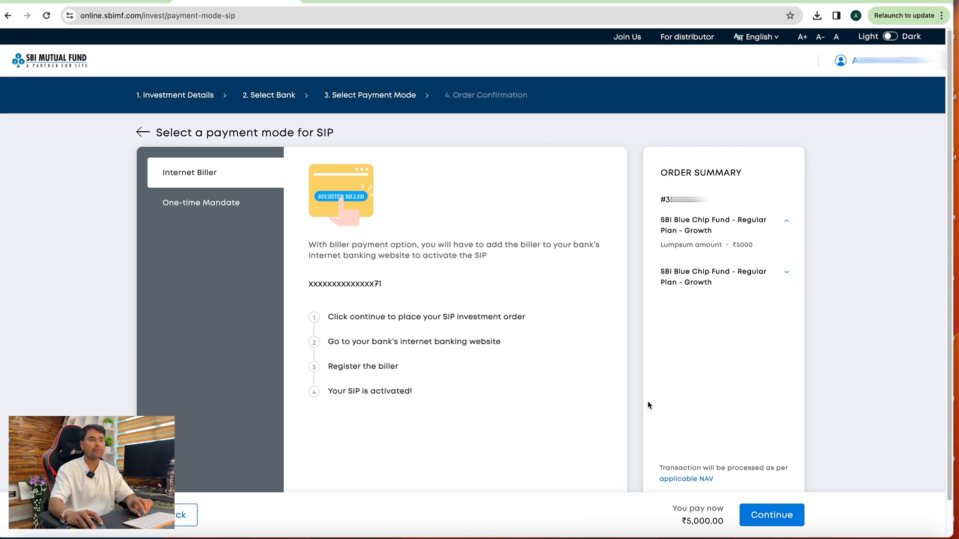
- Move past the SIP payment mode and change the SIP start date to 06-Dec-2023
left_click(770, 514)
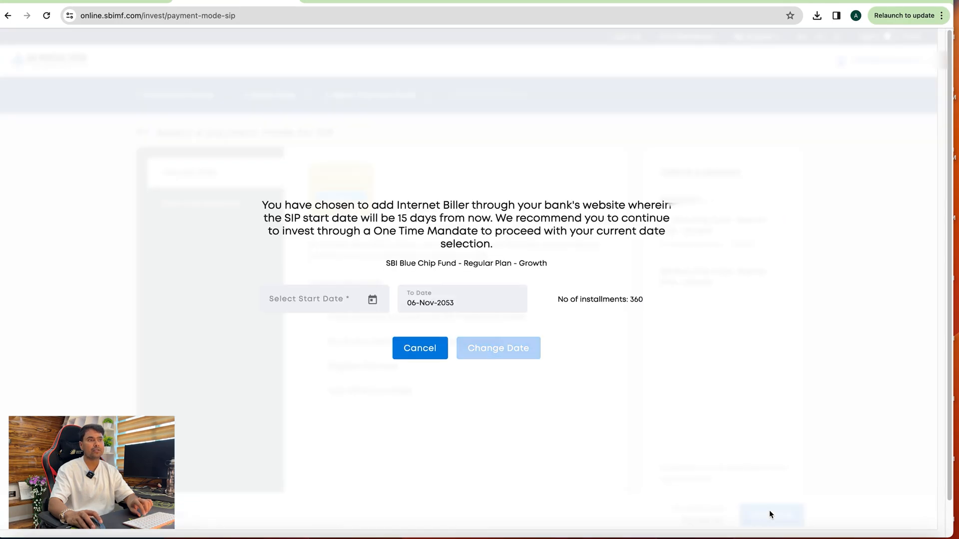
left_click(372, 299)
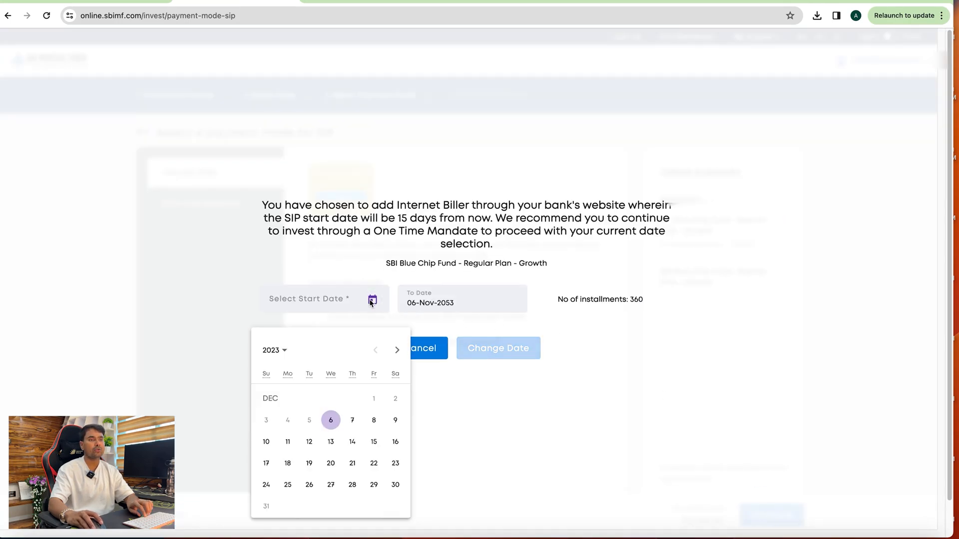
left_click(330, 422)
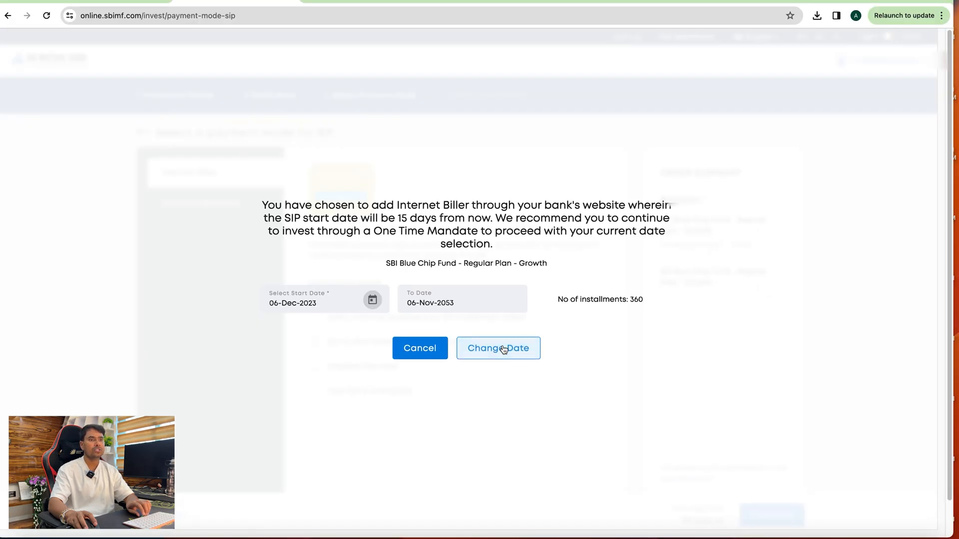
left_click(514, 394)
- Pay the ₹5000 lumpsum by Punjab National Bank internet banking and review the order confirmation
left_click(772, 516)
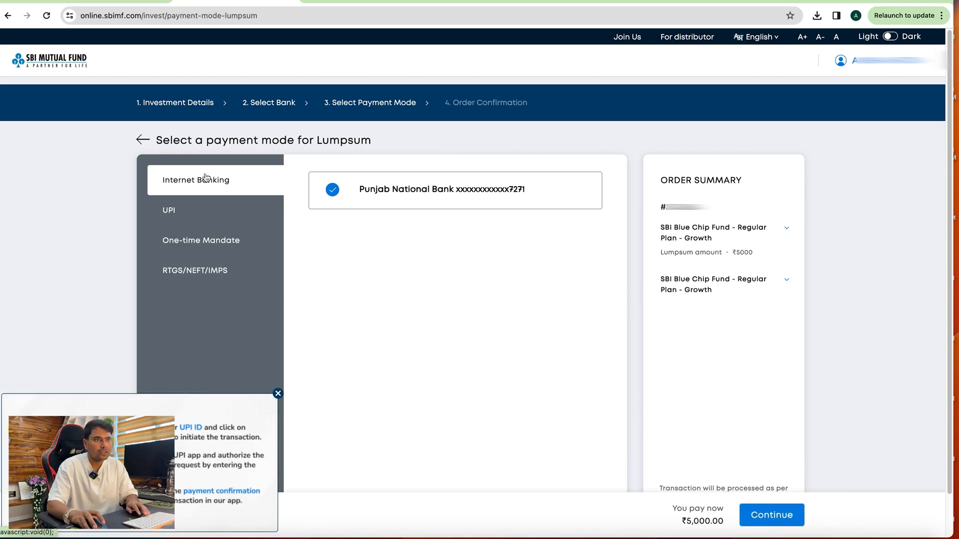
left_click(784, 514)
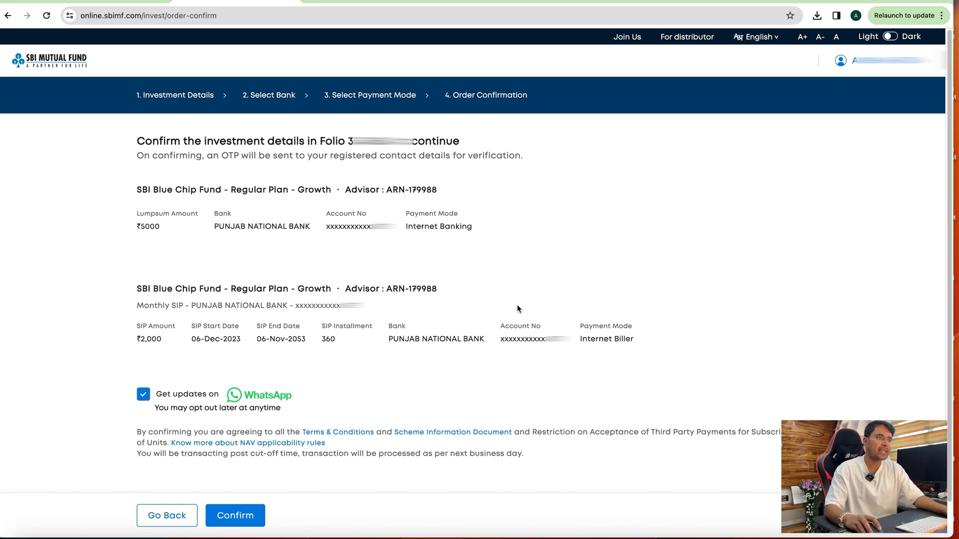
scroll(517, 304, "down", 1)
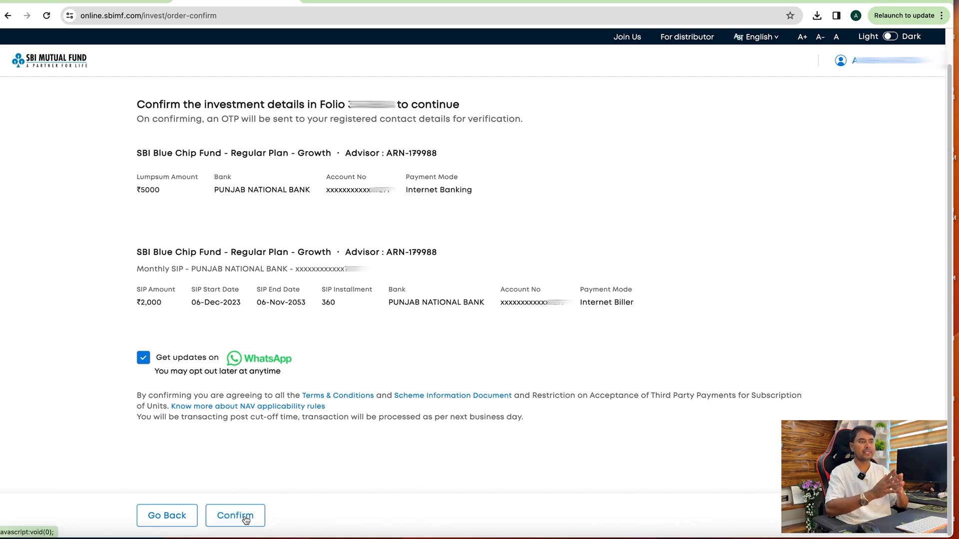
- Confirm the investment order and verify it with the 6-digit one-time password
left_click(244, 517)
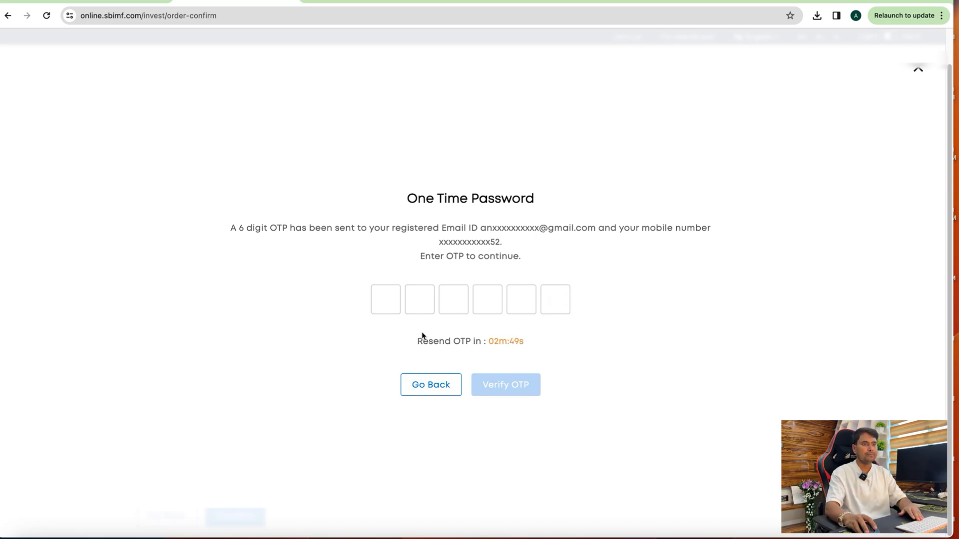
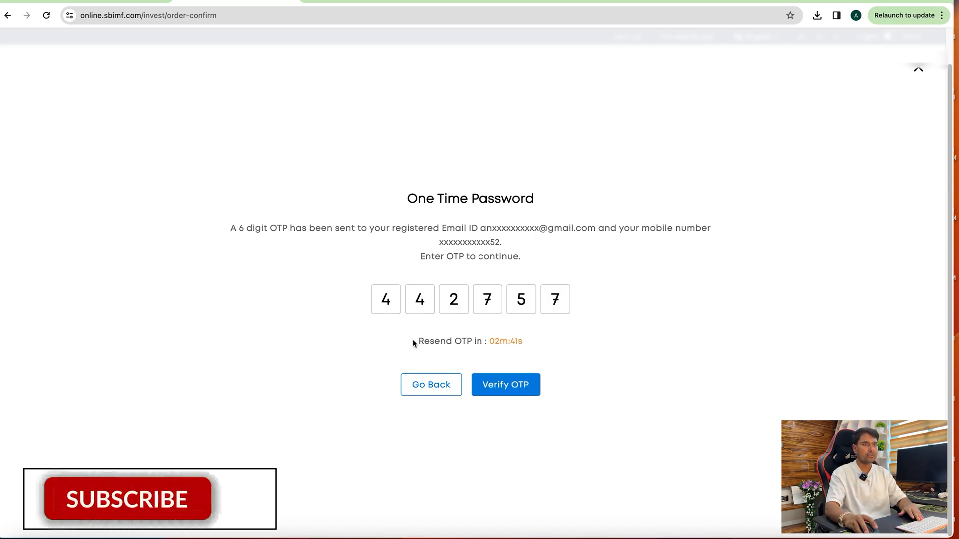
left_click(499, 387)
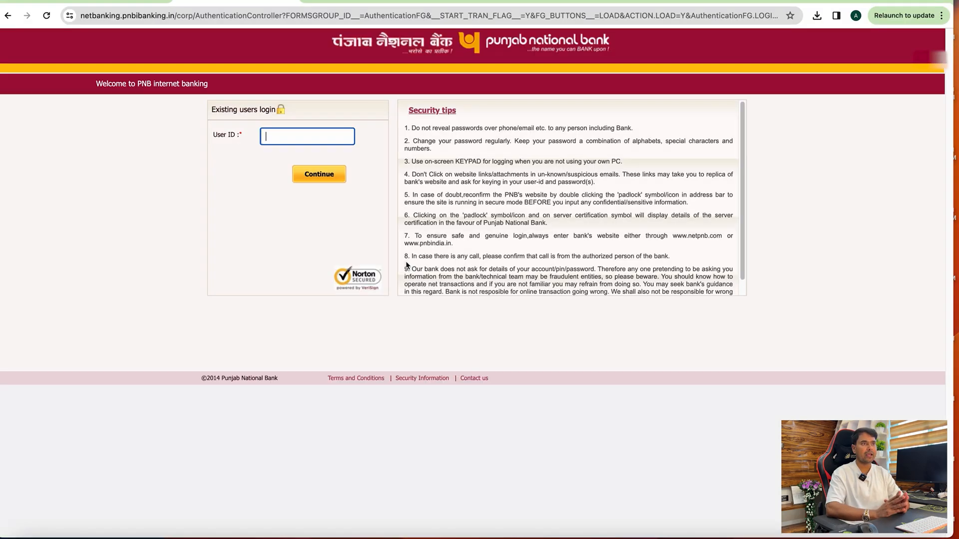
- Log in to PNB net banking with the user ID and password
key("super+v")
left_click(317, 176)
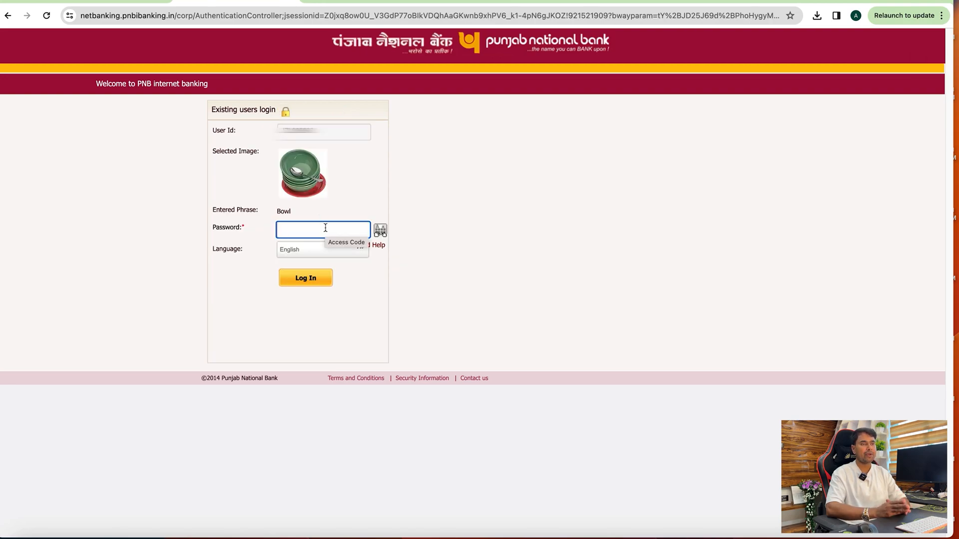
type("•••••••••••")
left_click(309, 283)
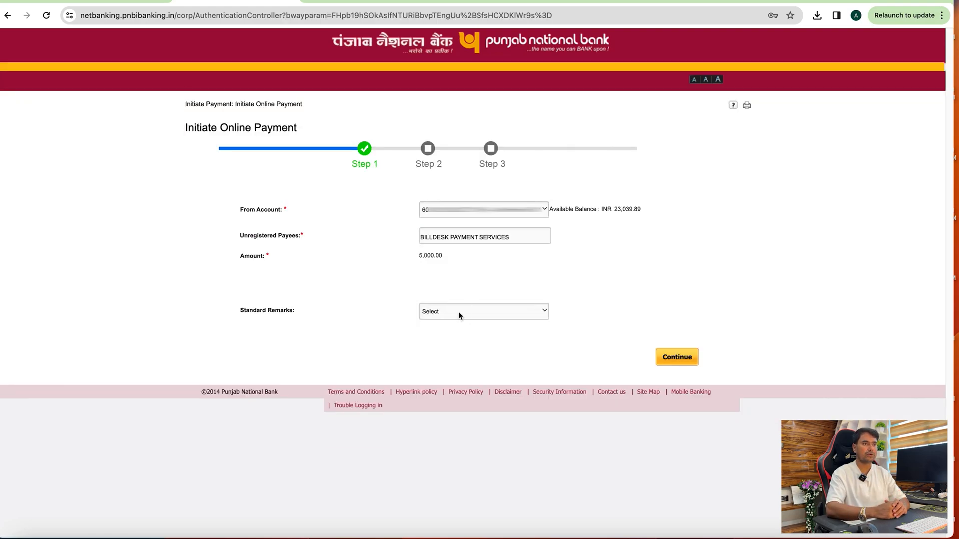
- Choose Deposit/Investment as the remark, enter the transaction password, and submit the ₹5,000 payment
left_click(458, 311)
left_click(460, 331)
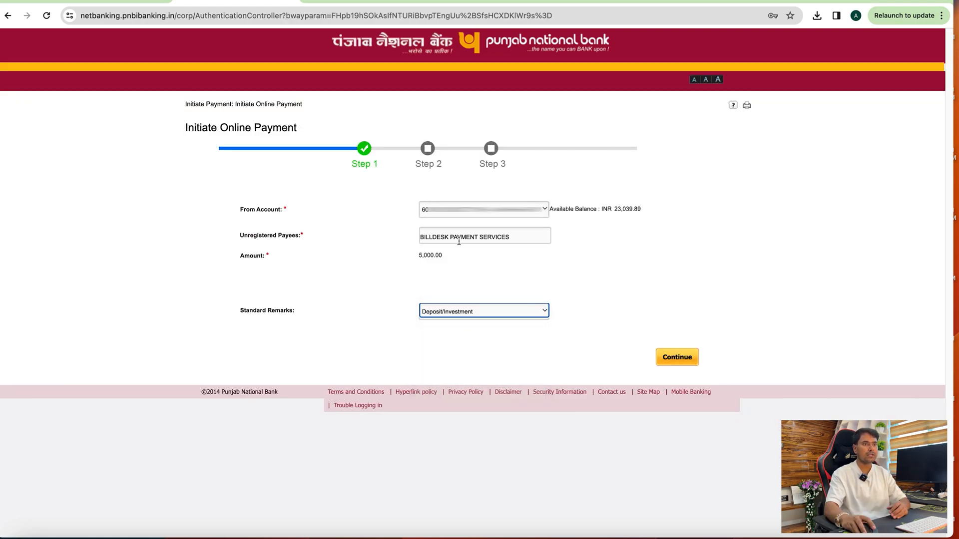
left_click(671, 358)
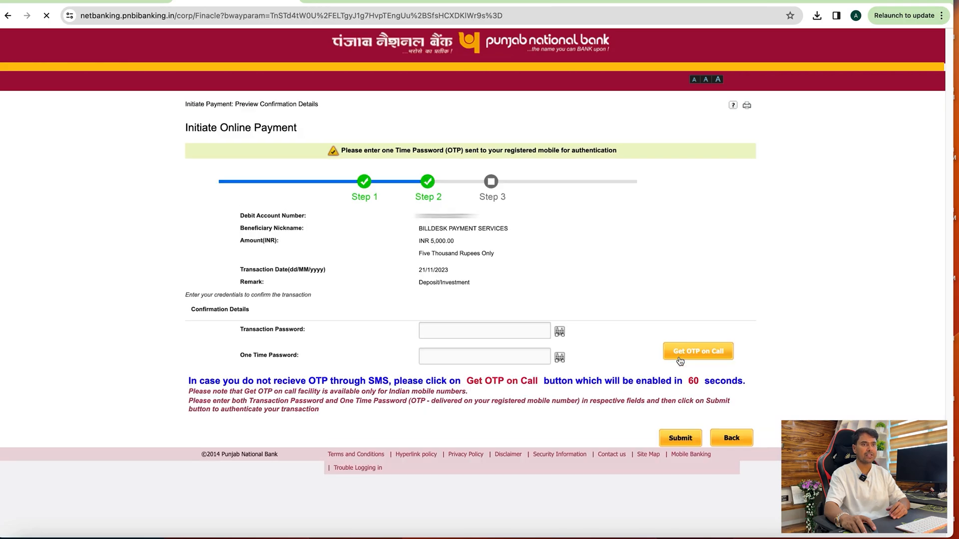
left_click(475, 329)
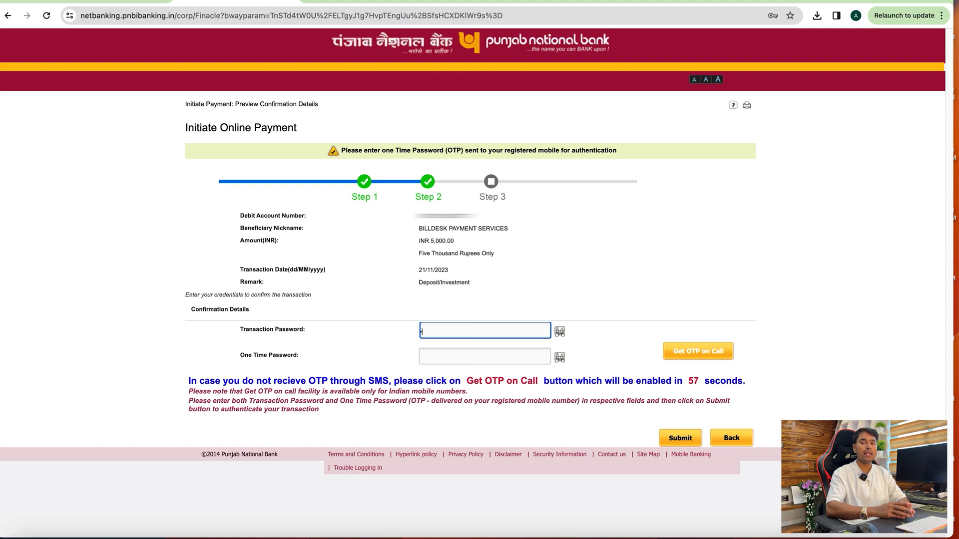
type("•")
type("••••••")
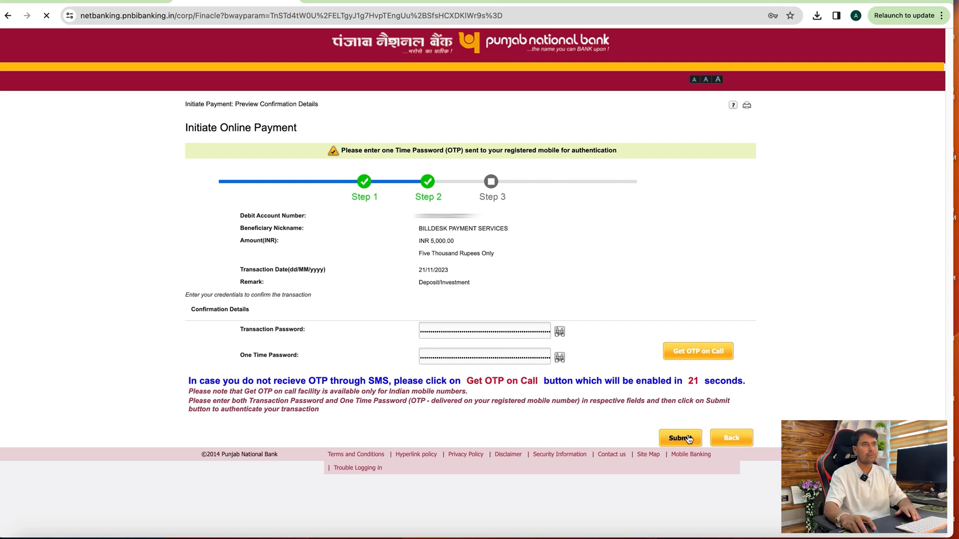
left_click(685, 437)
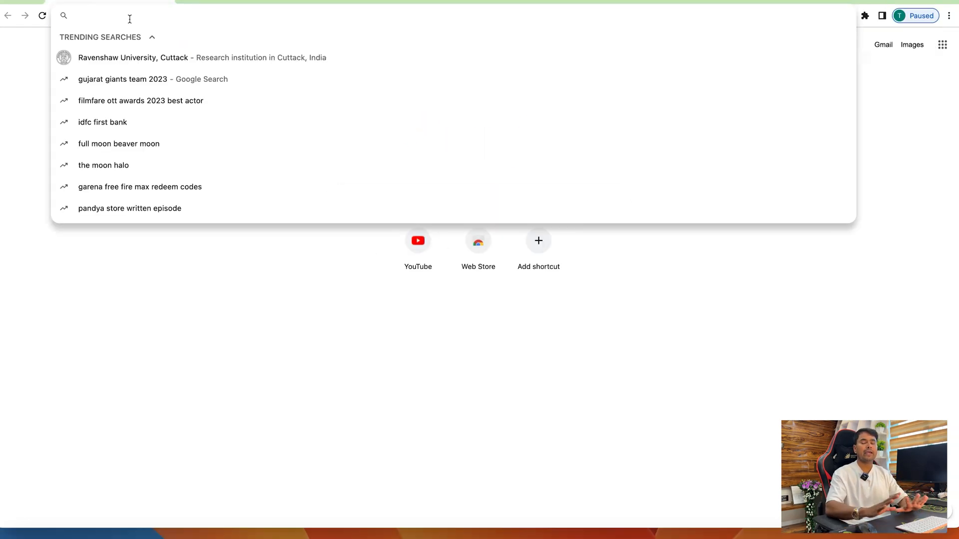
- Search for sbinetbanking and open the OnlineSBI login page
type("sbinetba")
key("BackSpace")
key("BackSpace")
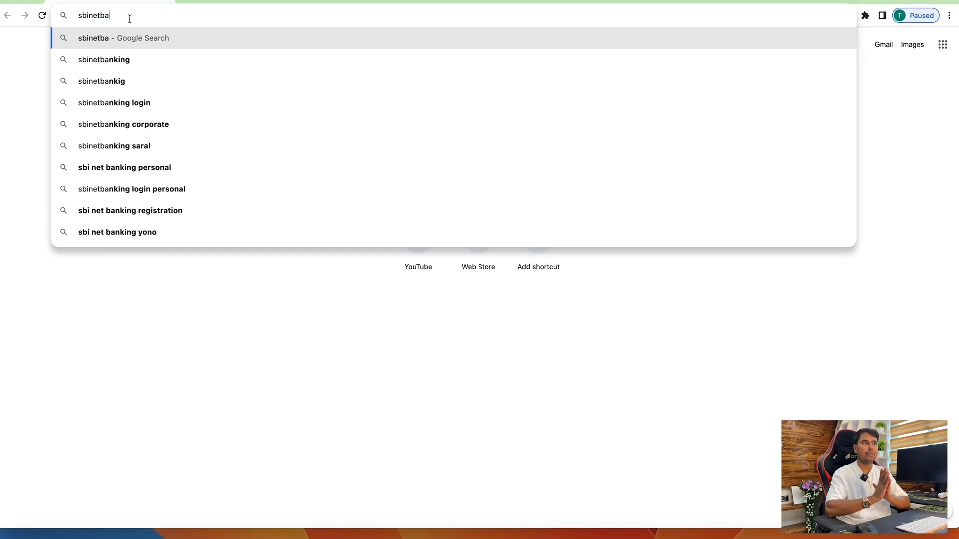
left_click(126, 58)
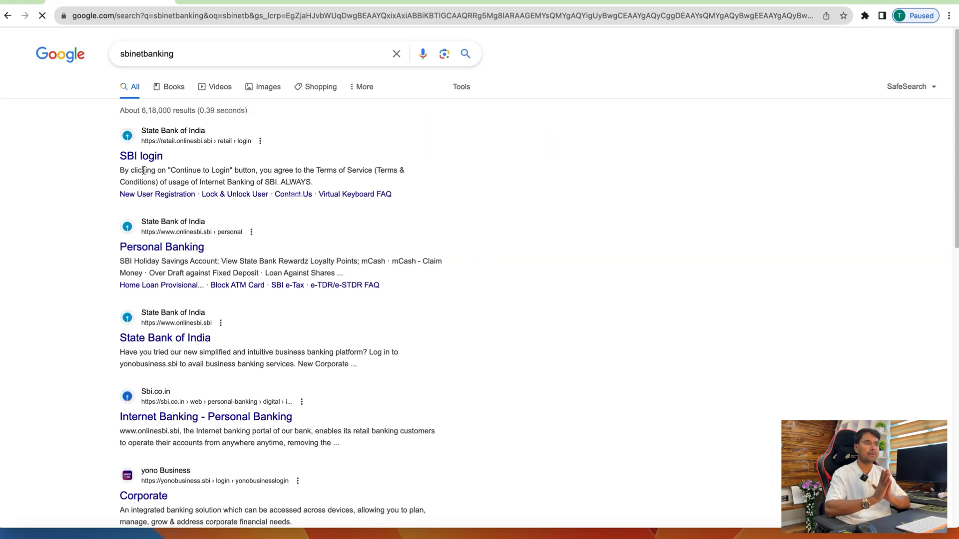
left_click(144, 156)
left_click(699, 151)
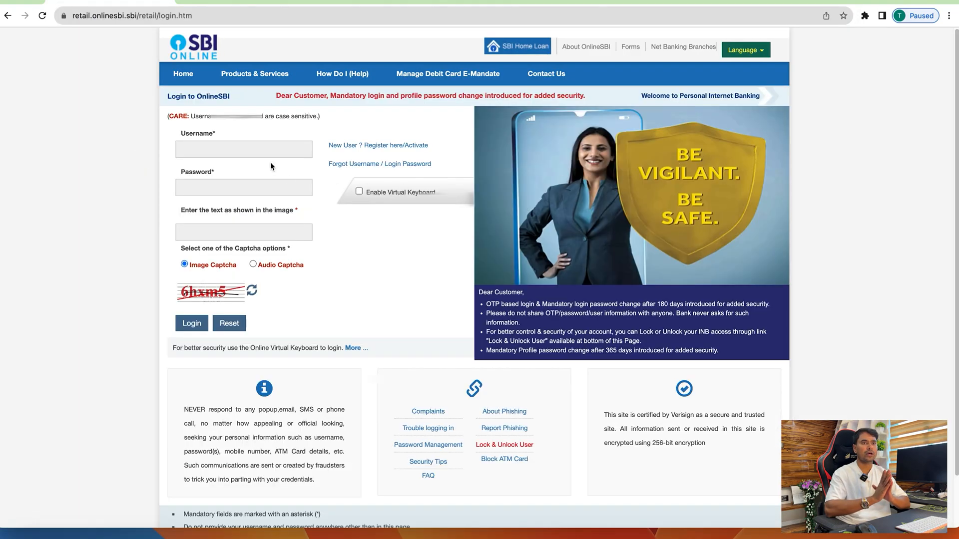
- Sign in with the username, password and captcha, then submit the login one-time password
left_click(262, 152)
type("s•••••••••")
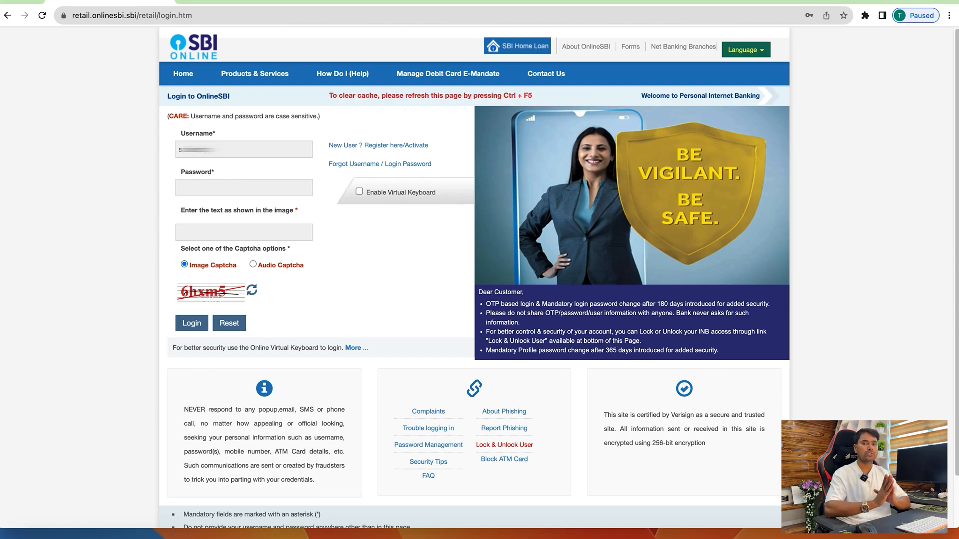
key("Tab")
type("•••••••••")
key("Tab")
type("6hxm5")
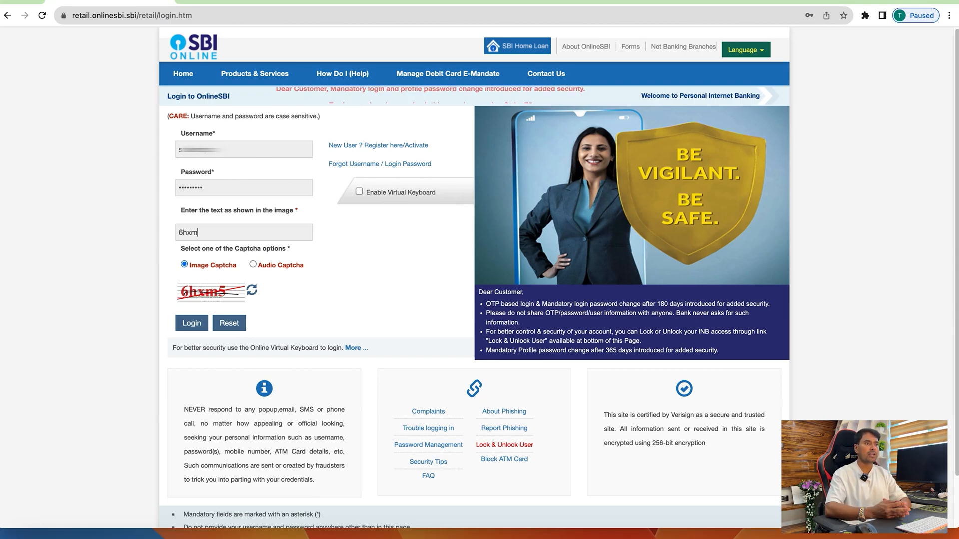
left_click(199, 327)
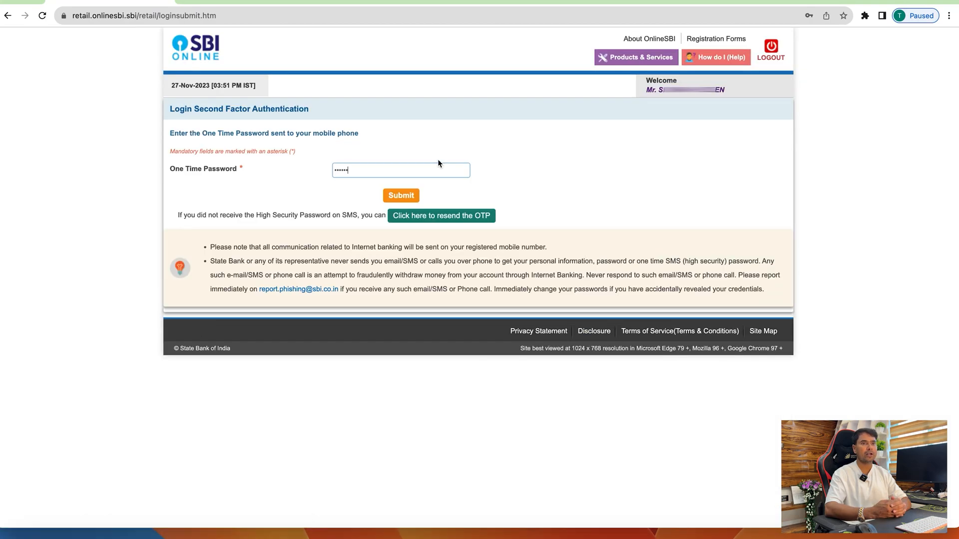
left_click(402, 196)
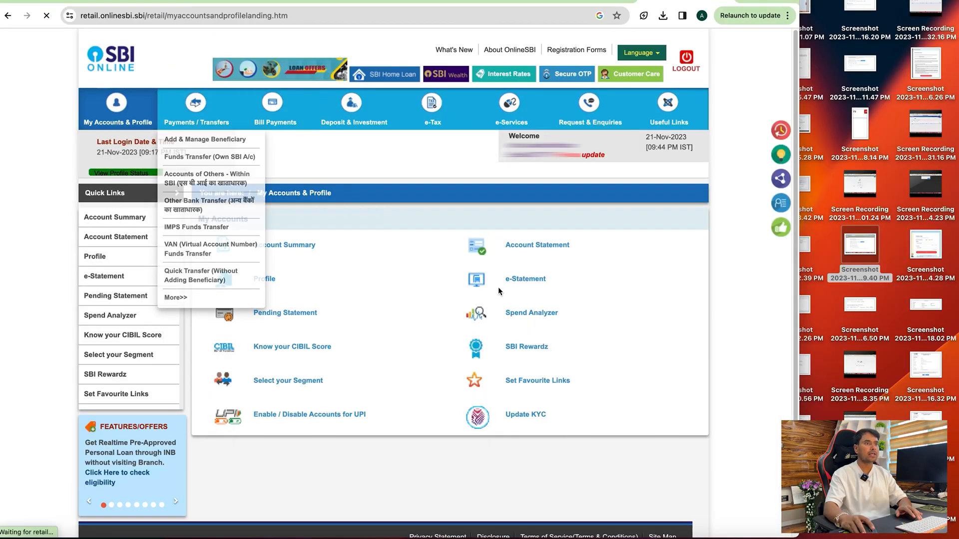
- Add SBI Mutual Fund as a new biller under Manage Biller and load its registration form
mouse_move(274, 113)
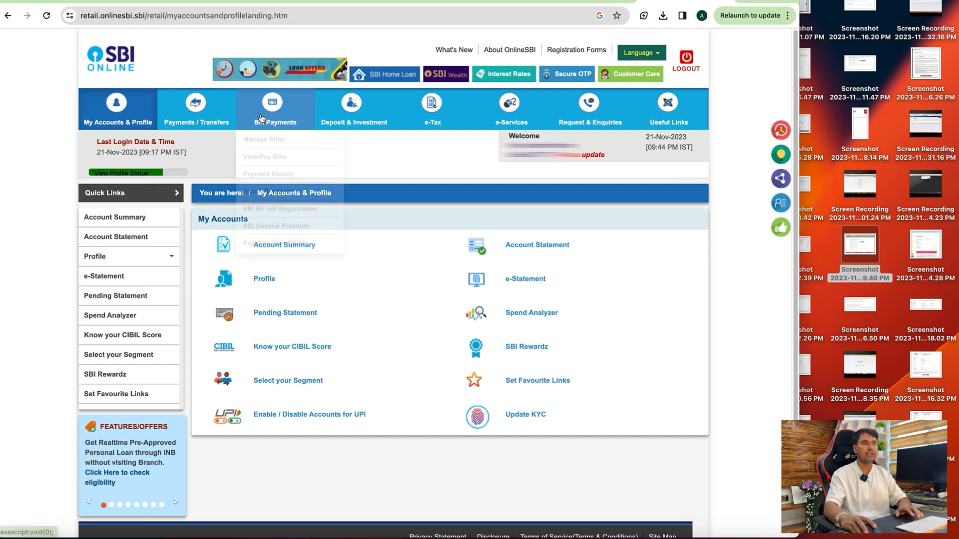
left_click(265, 144)
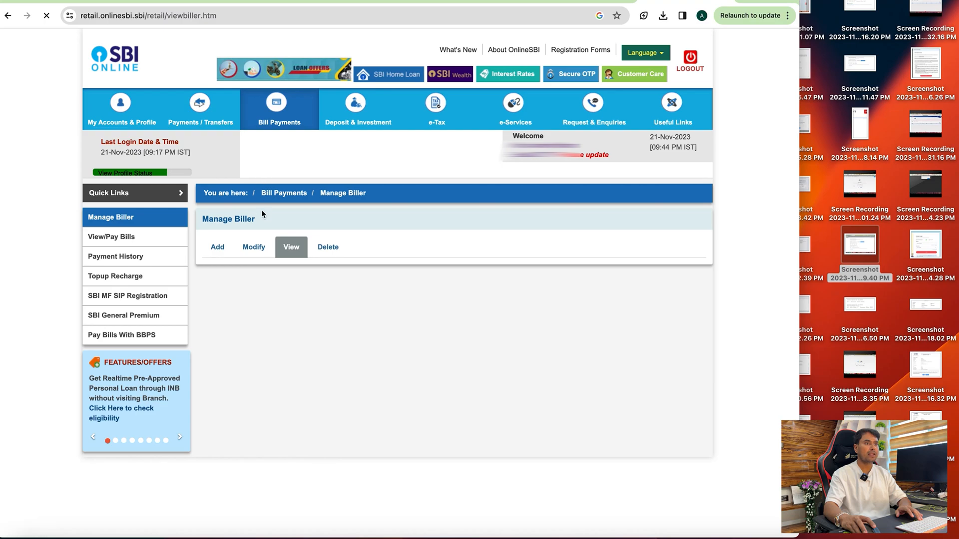
left_click(225, 246)
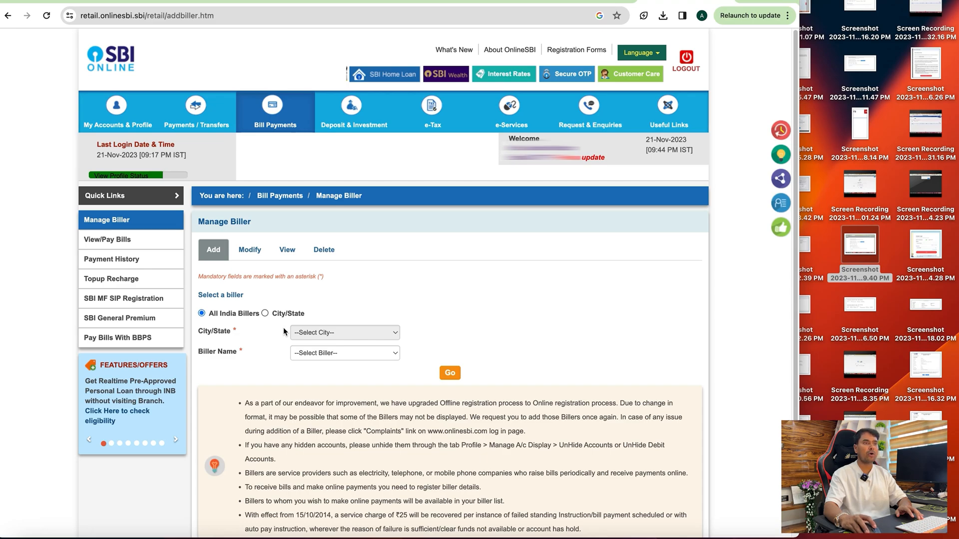
left_click(305, 352)
key("s")
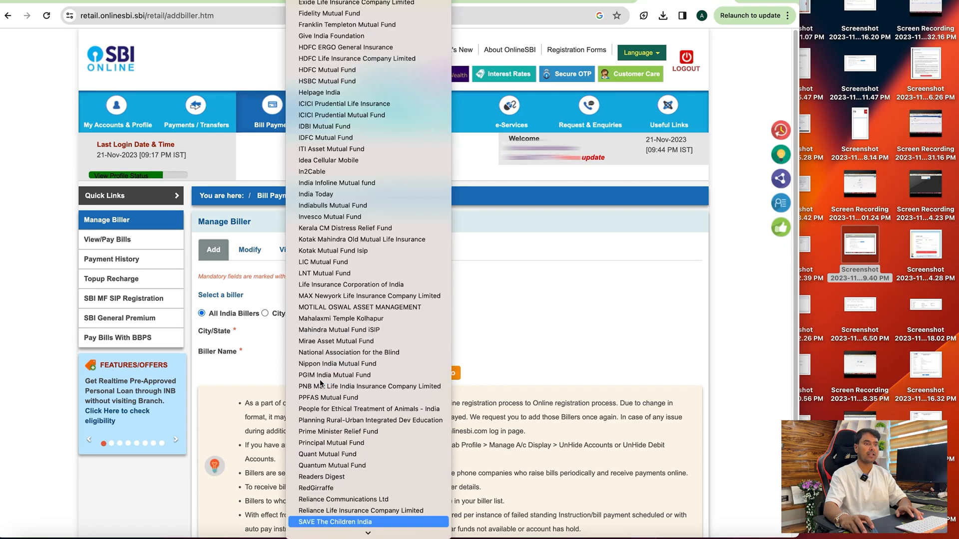
key("Down")
key("Down")
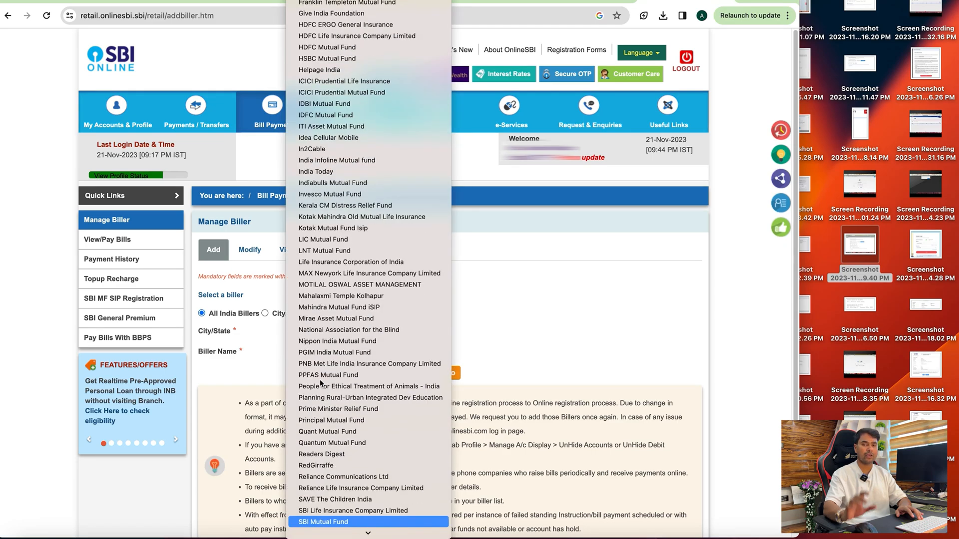
left_click(325, 522)
left_click(448, 376)
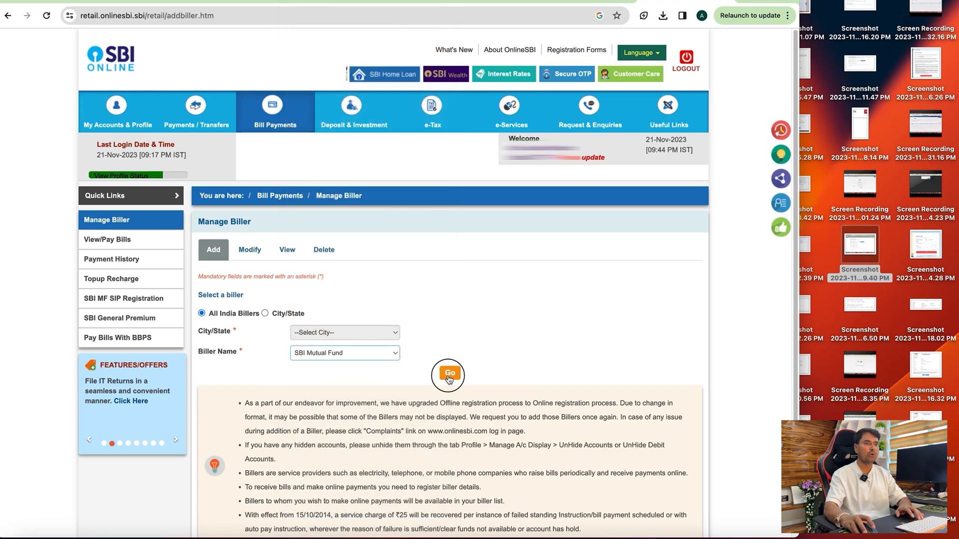
scroll(446, 339, "down", 1)
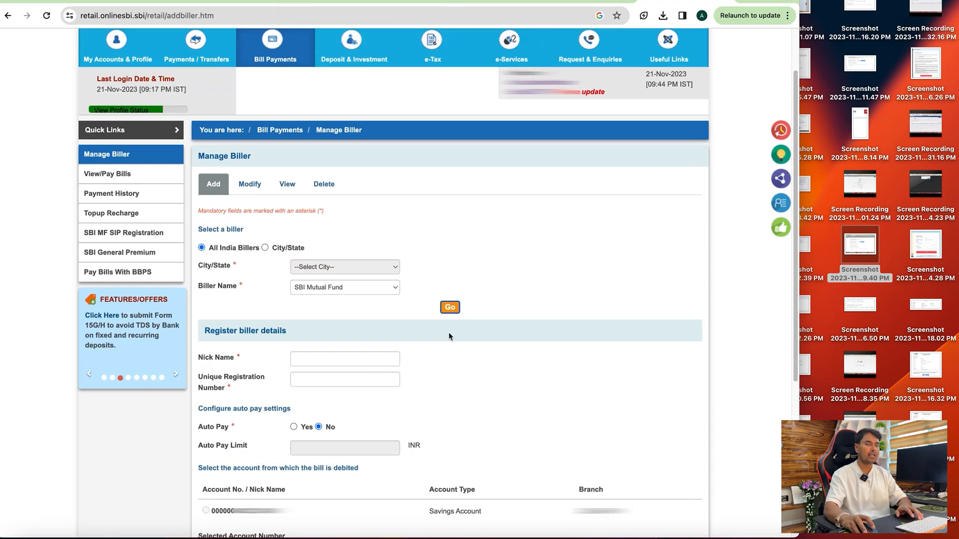
- Register biller SBIBL with its registration number, auto pay up to 2000 INR from savings, and submit
scroll(349, 269, "down", 2)
left_click(347, 266)
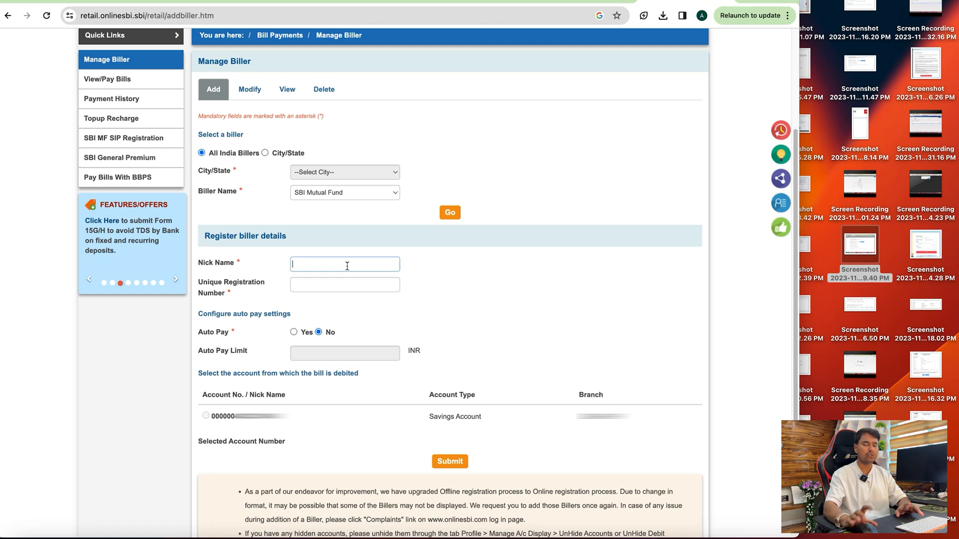
type("SBIBL")
left_click(311, 287)
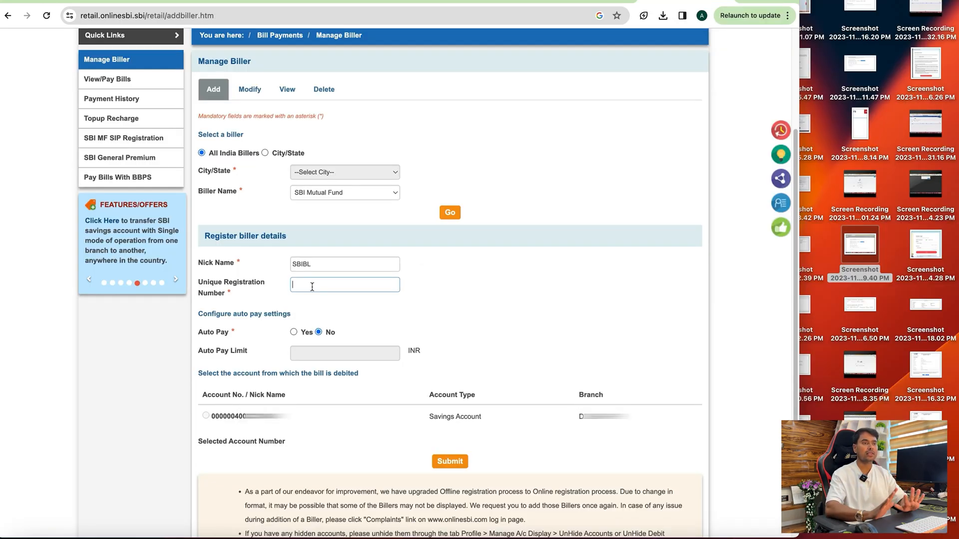
key("super+v")
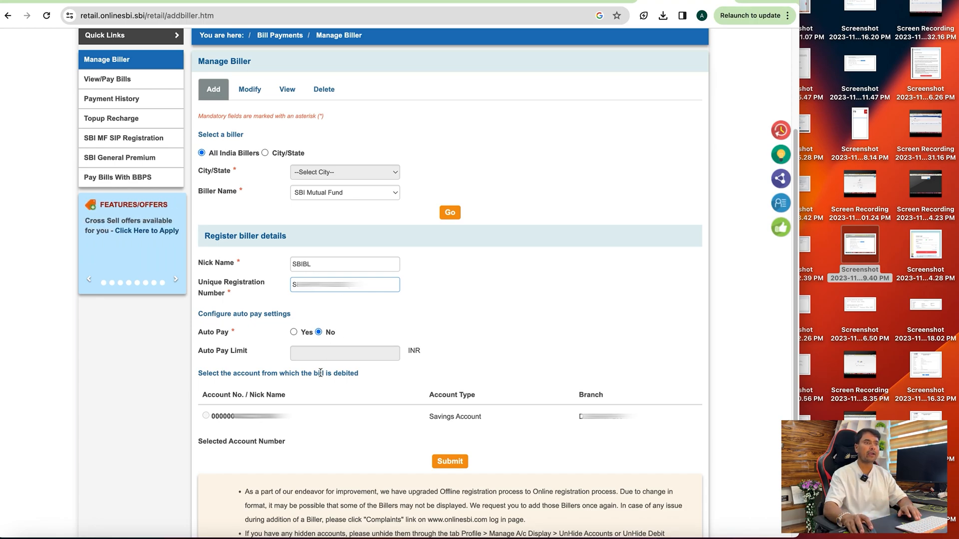
left_click(294, 332)
left_click(315, 352)
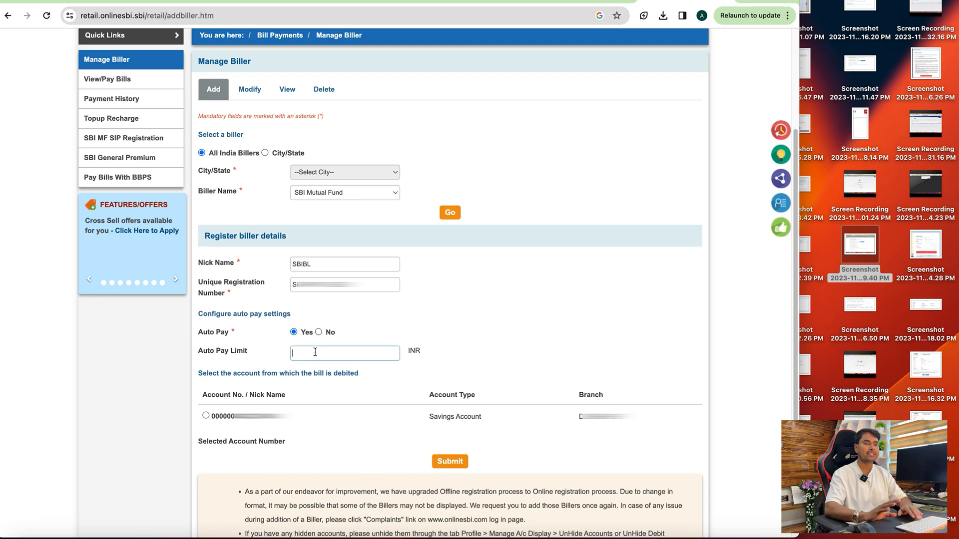
type("2000")
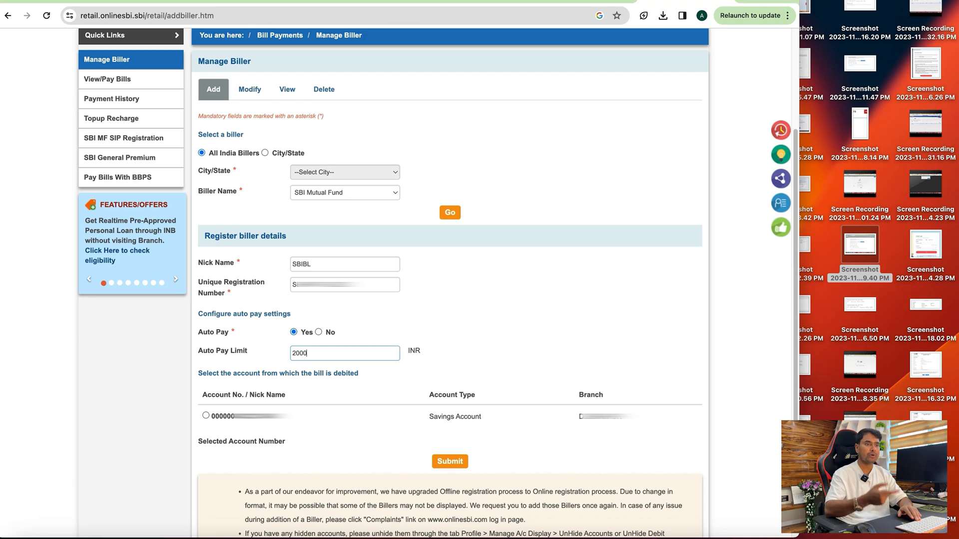
left_click(205, 415)
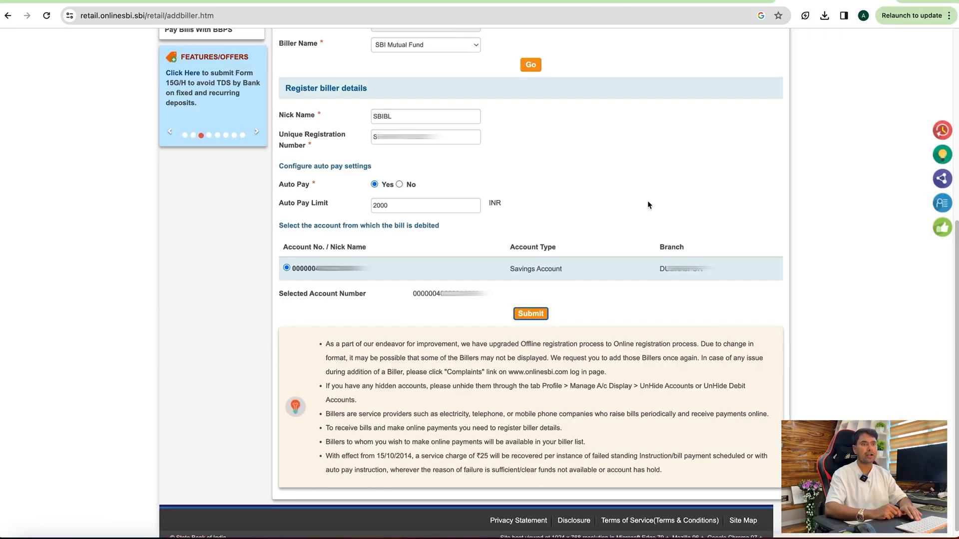
left_click(527, 314)
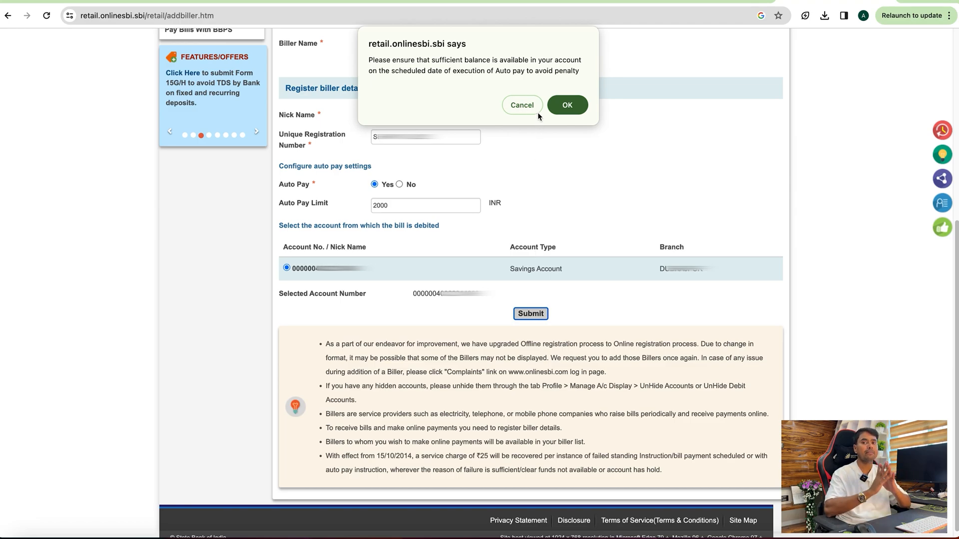
- Dismiss the balance warning and authorise biller SBIBL with the SMS high security password
left_click(564, 104)
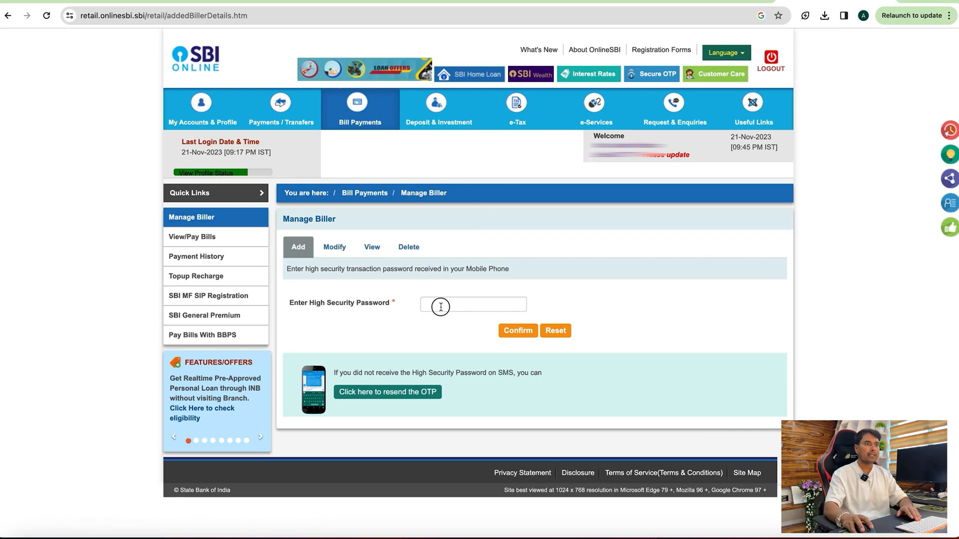
left_click(440, 306)
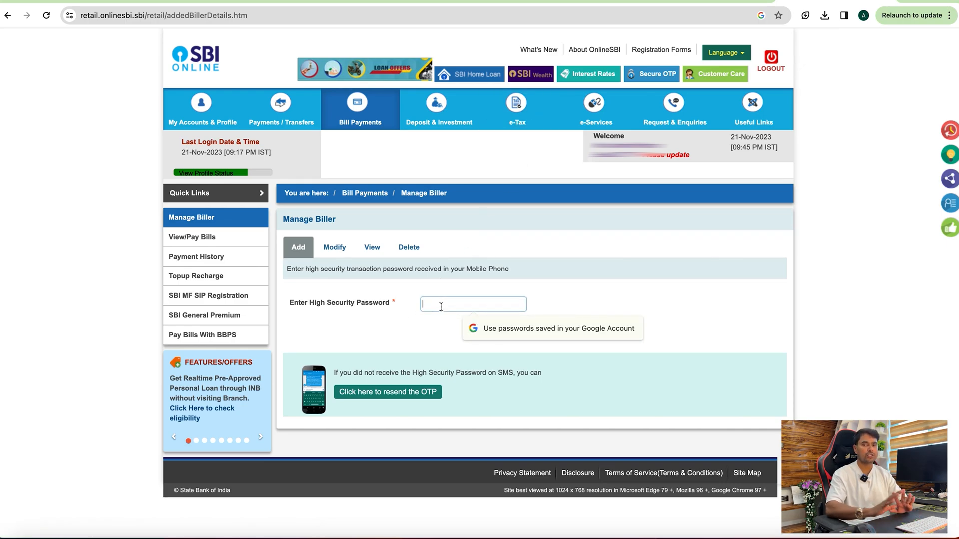
type("•••••")
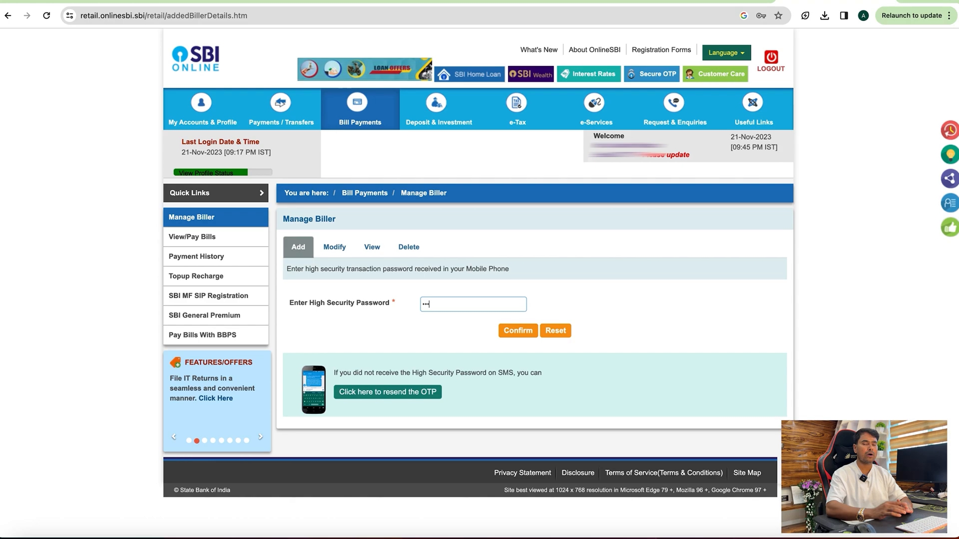
left_click(520, 332)
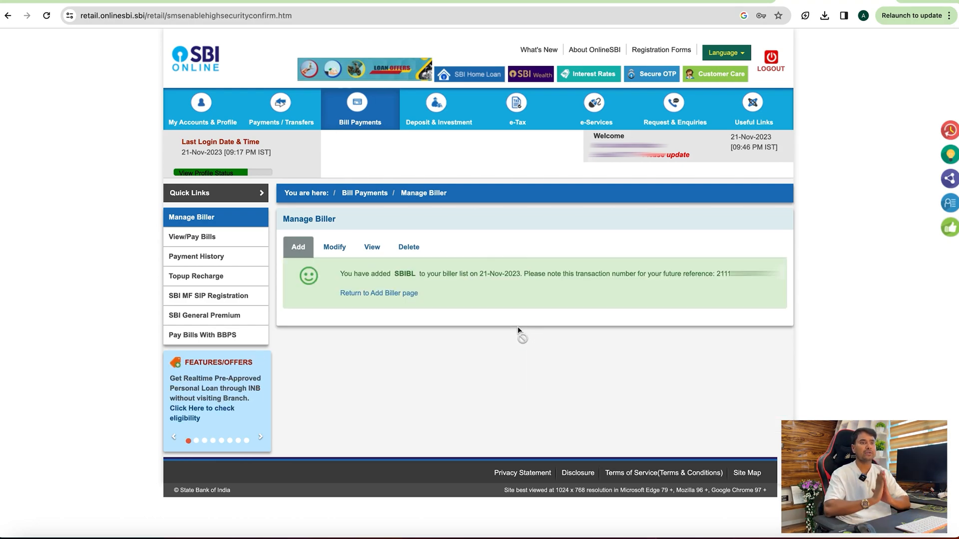
- Return to Add Biller, capture the SBIBL, SBISM and hdfcMD biller table, and open the delete-biller option
left_click(370, 295)
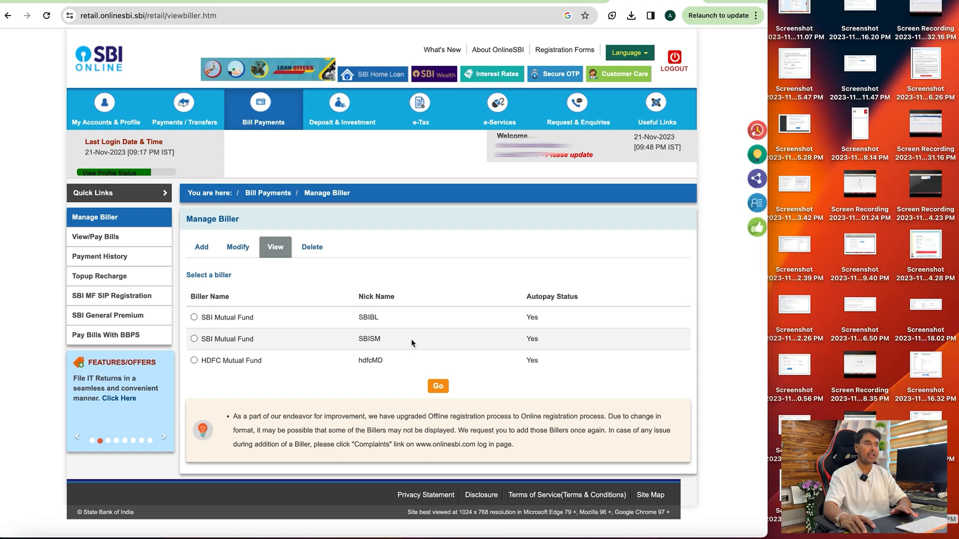
left_click_drag(182, 203, 712, 408)
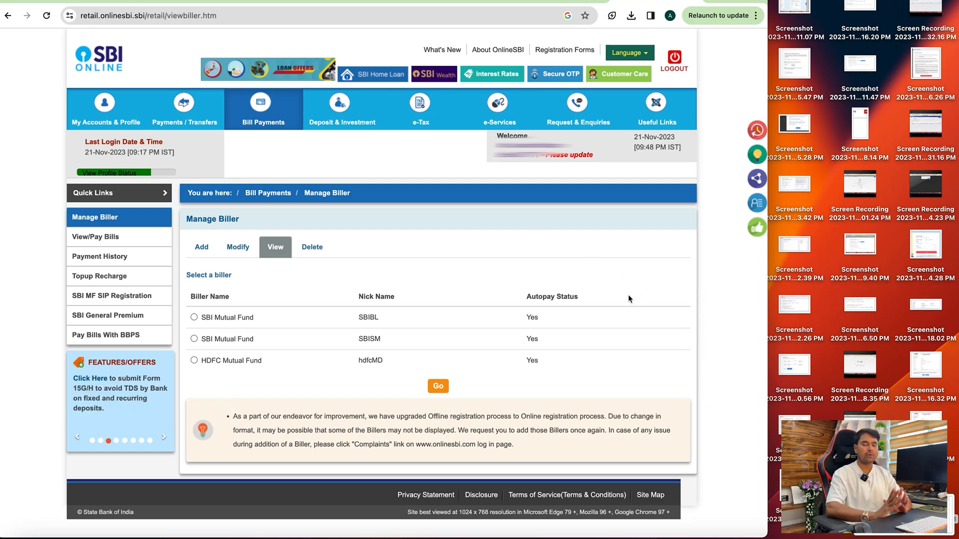
left_click(314, 253)
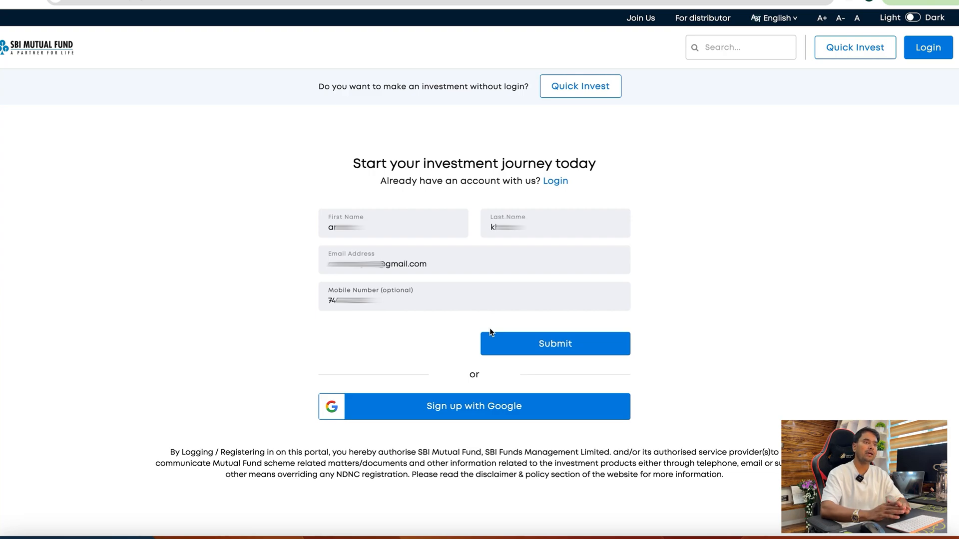
- Submit the sign-up details, then set and confirm a new password and enter the captcha
left_click(558, 347)
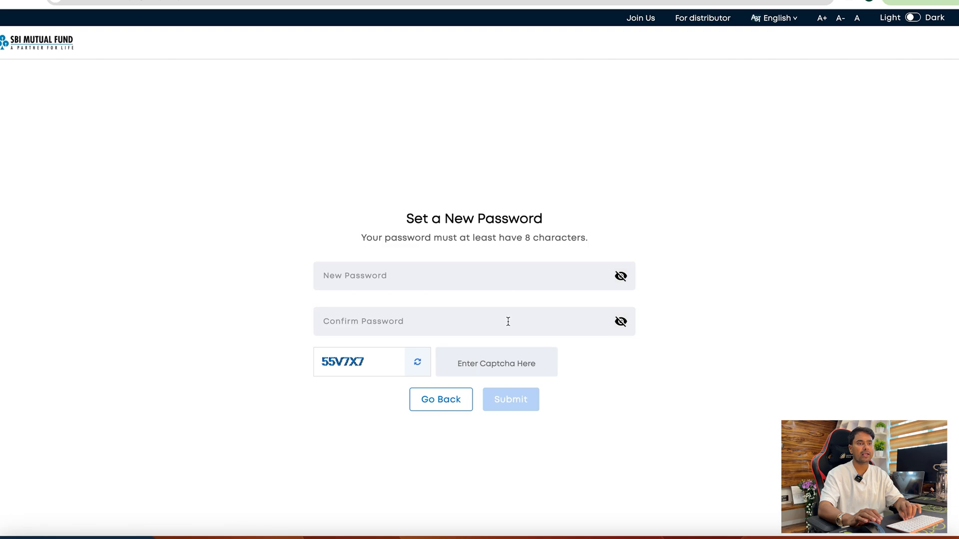
left_click(409, 274)
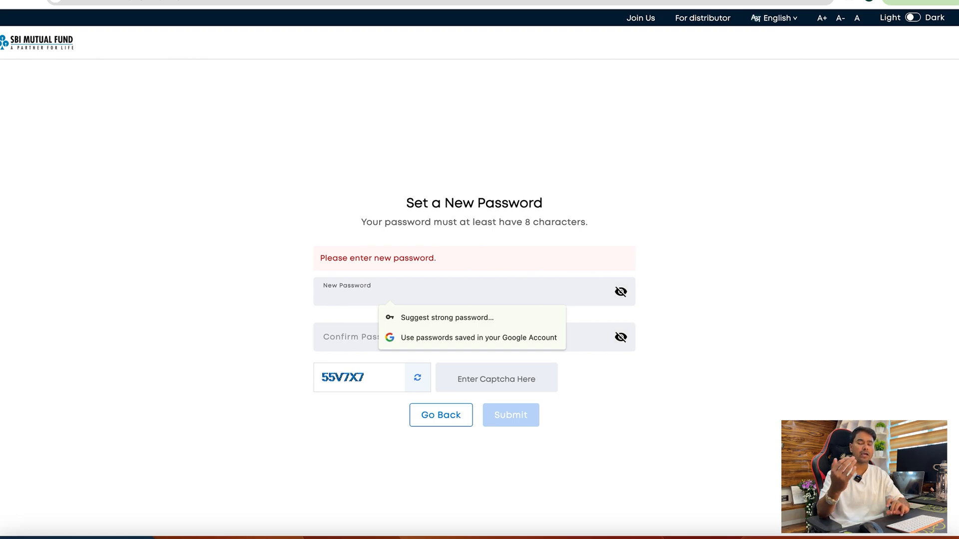
type("•••••••••••")
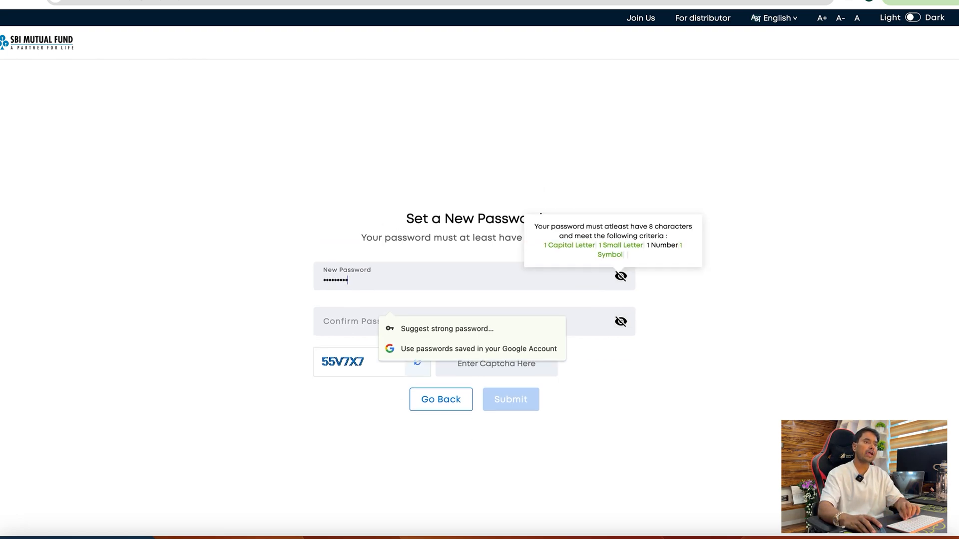
left_click(355, 323)
type("•••••••••••")
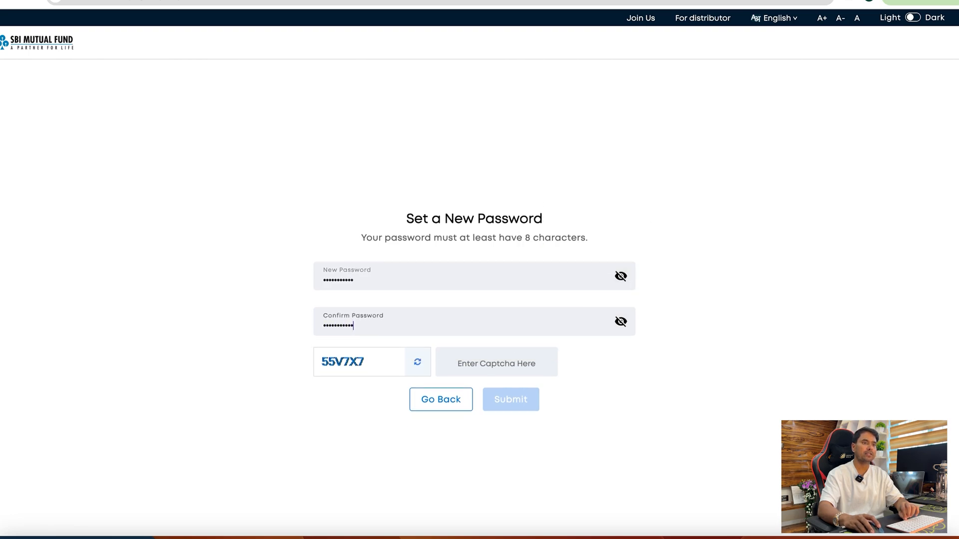
left_click(502, 372)
type("55V7X7")
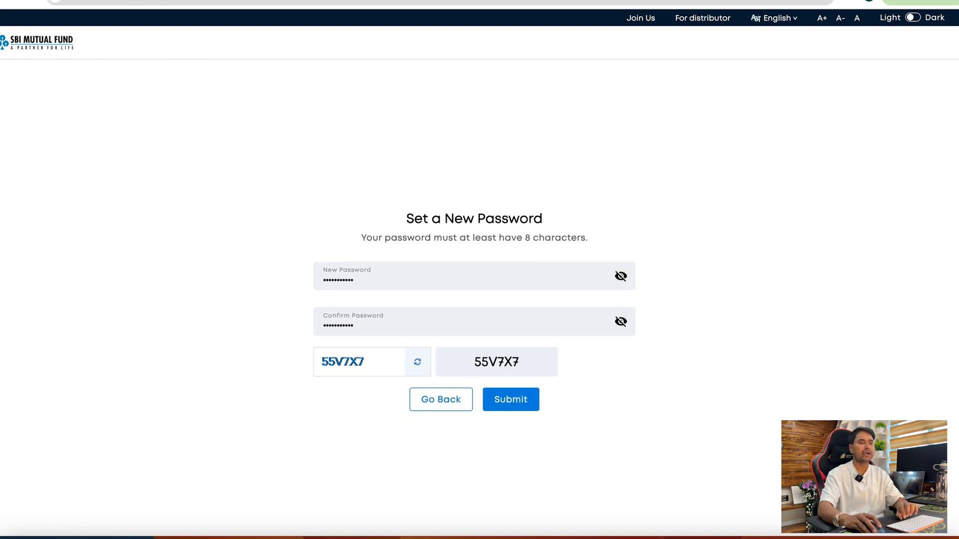
left_click(620, 322)
left_click(507, 401)
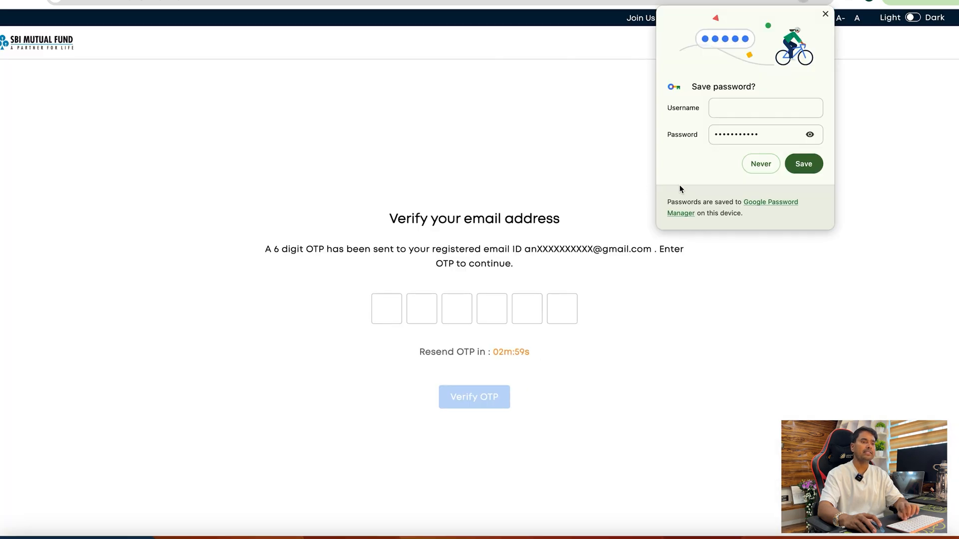
- Decline Chrome's password save and read the OTP Confirmation email in Gmail
left_click(760, 164)
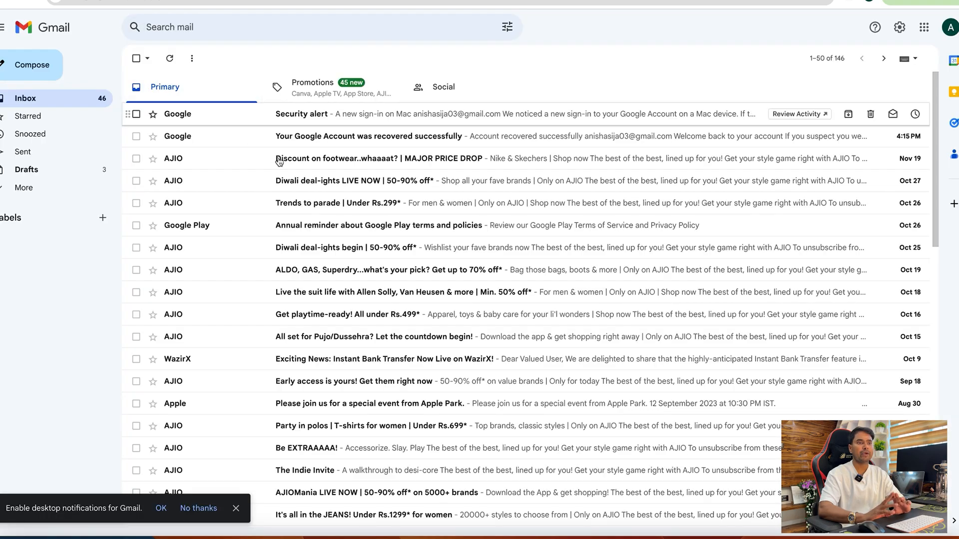
left_click(289, 114)
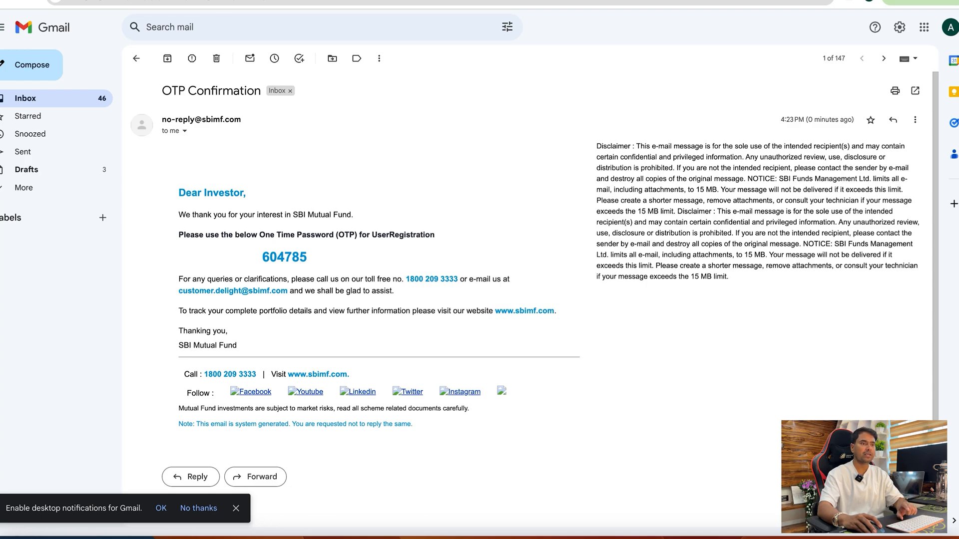
left_click(220, 1)
- Enter the six-digit code from the email and verify the e-mail address
left_click(427, 295)
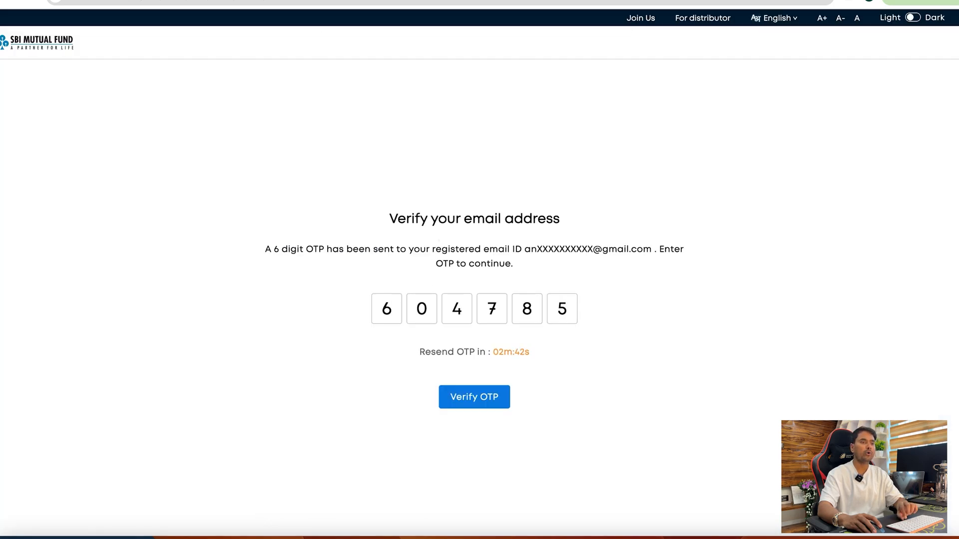
left_click(478, 397)
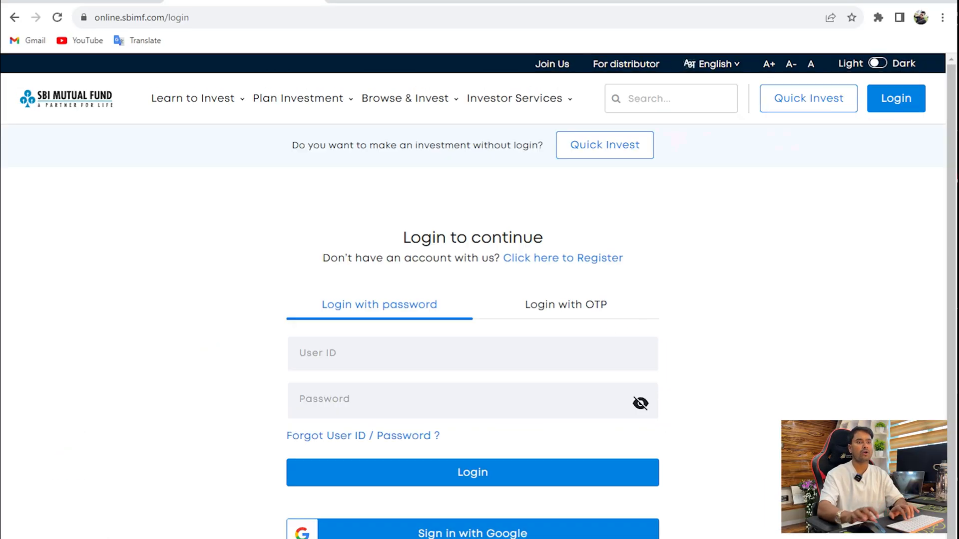
- Log in to the new SBI MF account with the Gmail user ID and password
type("@gmail.com")
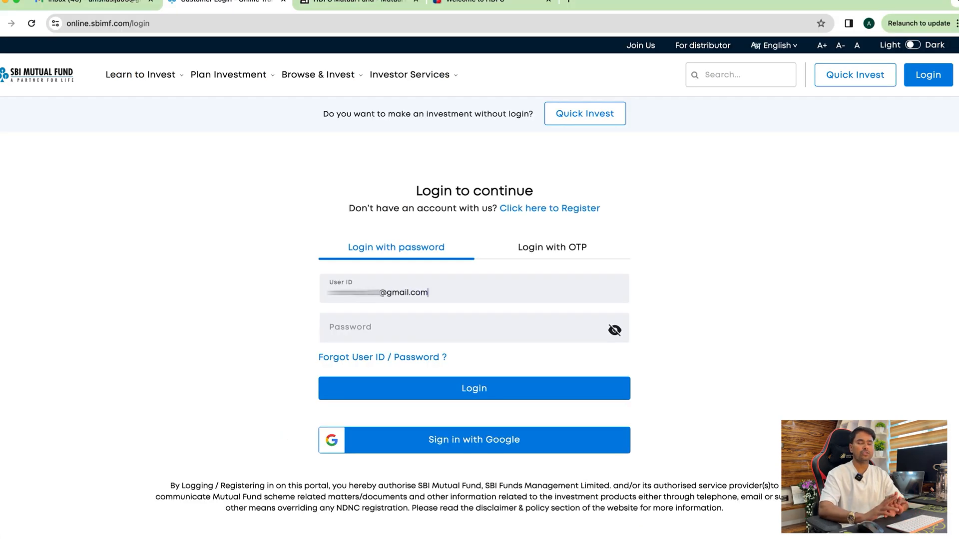
left_click(408, 342)
type("••••••••••")
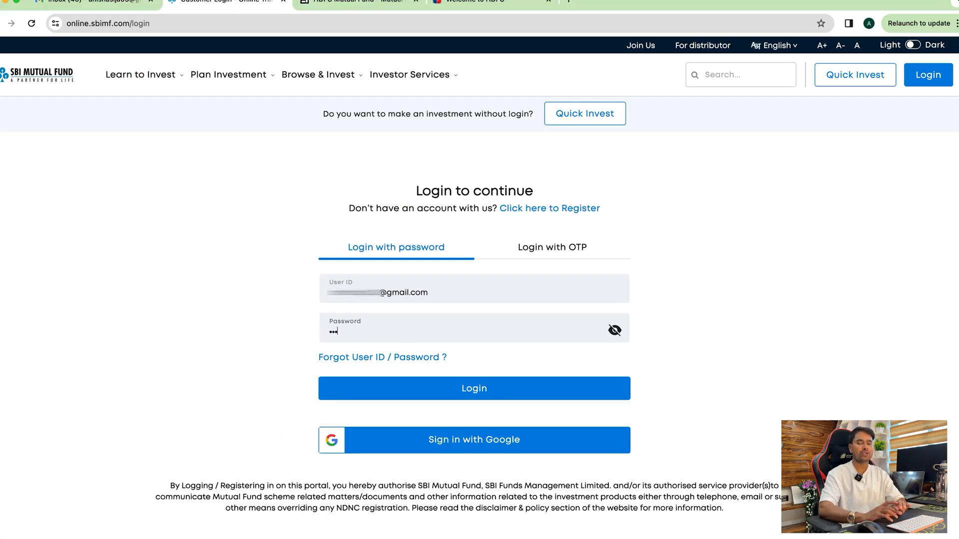
type("•")
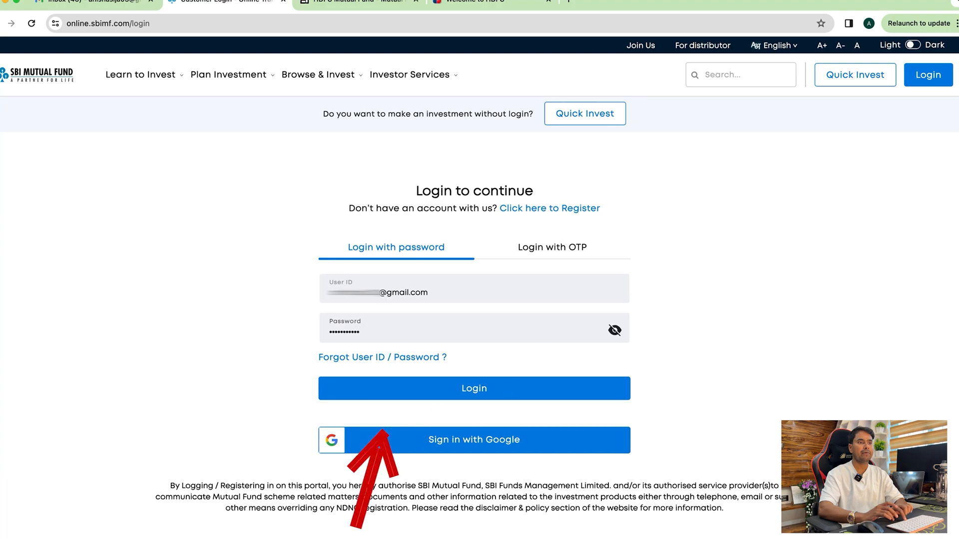
left_click(471, 391)
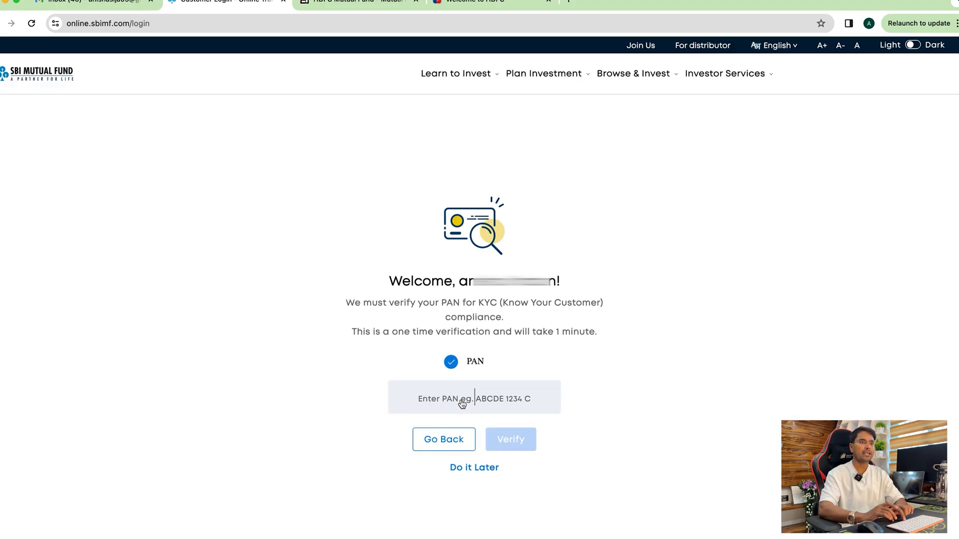
- Enter the PAN number in the KYC field and verify it
left_click(462, 403)
type("D")
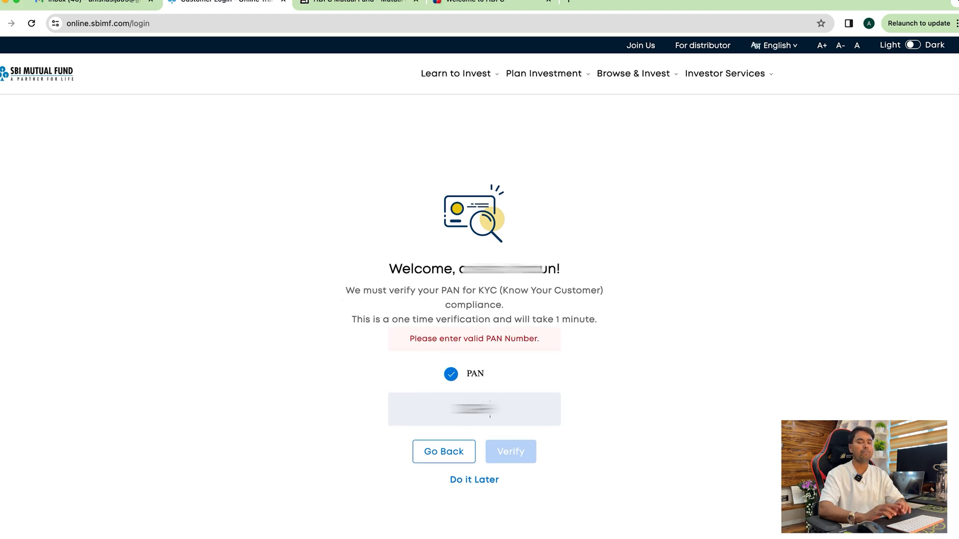
type("**")
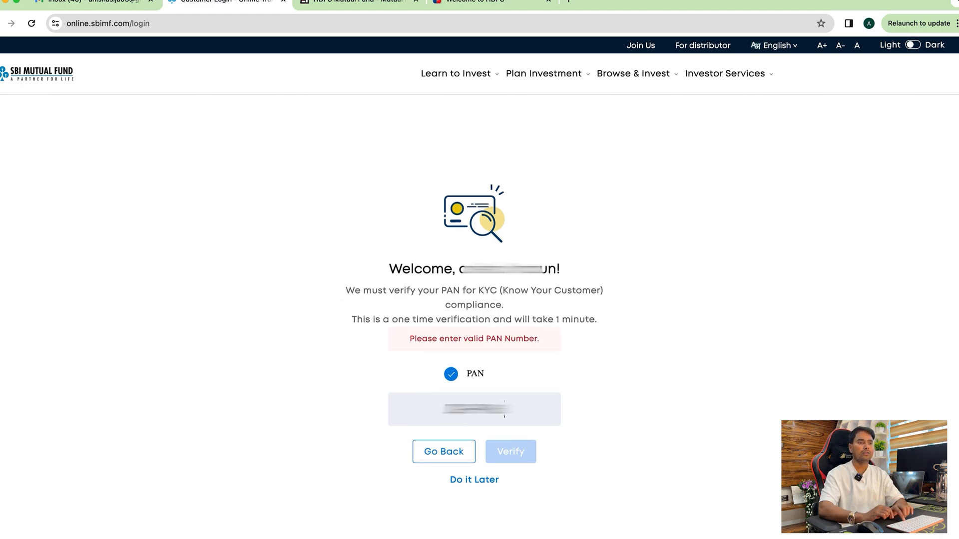
type("**")
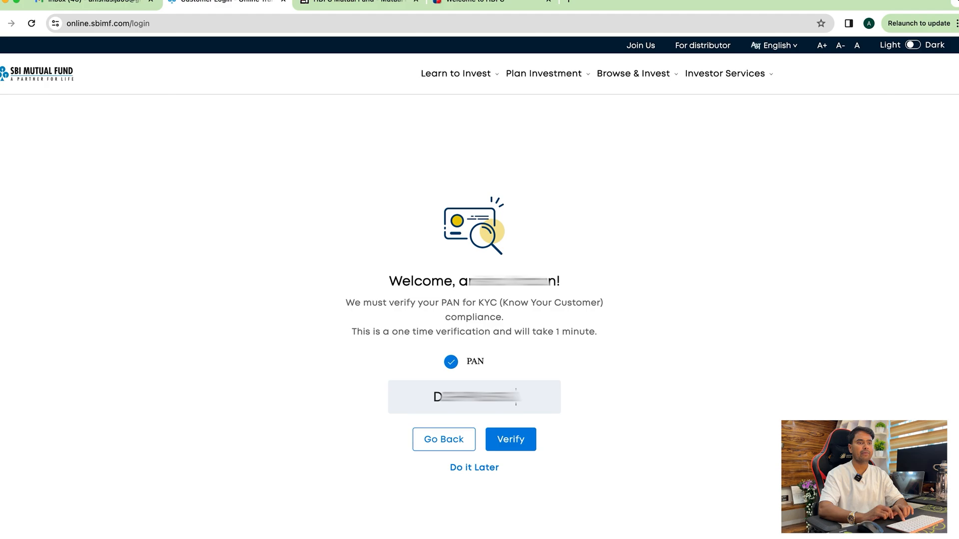
left_click(515, 439)
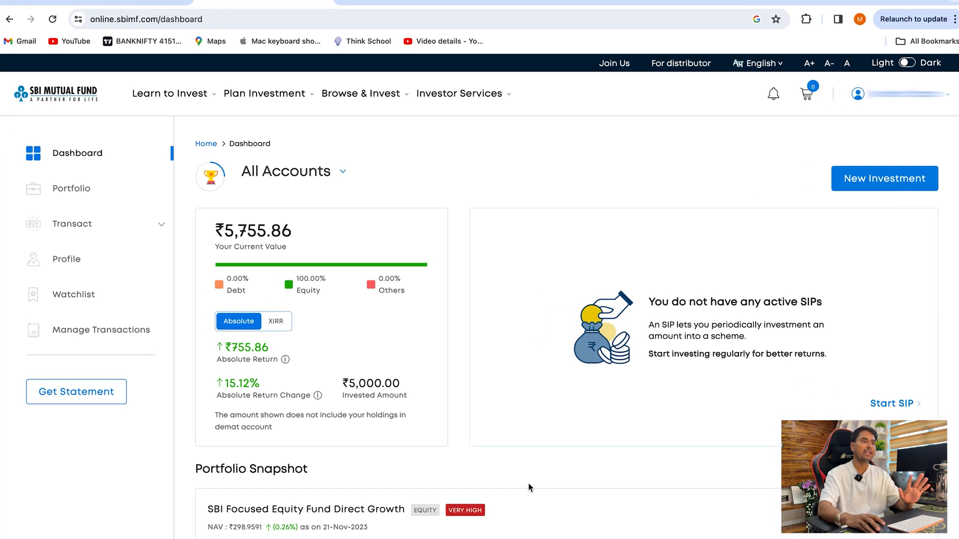
- Toggle the returns card between XIRR and Absolute, ending on absolute returns ₹755.86 (15.12%)
scroll(546, 480, "down", 2)
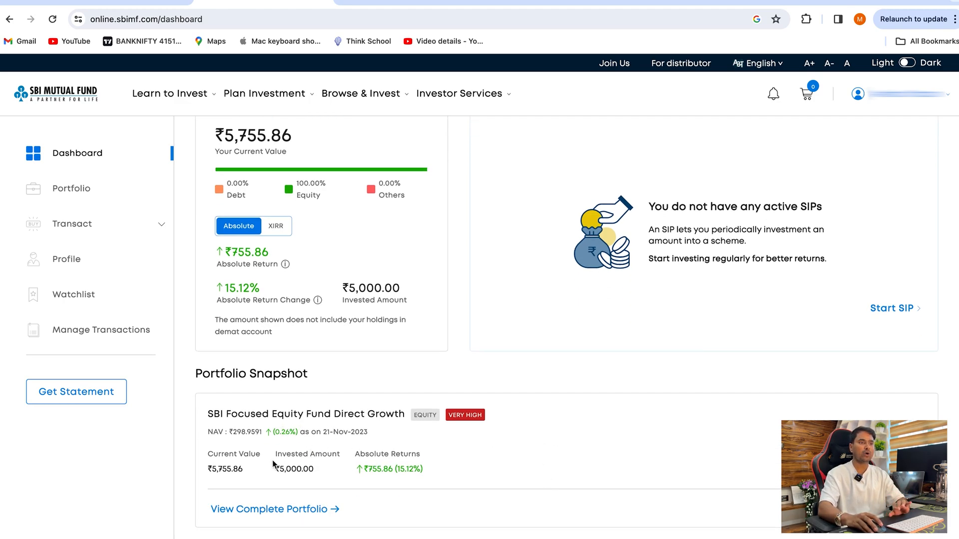
left_click_drag(212, 468, 333, 465)
left_click(433, 486)
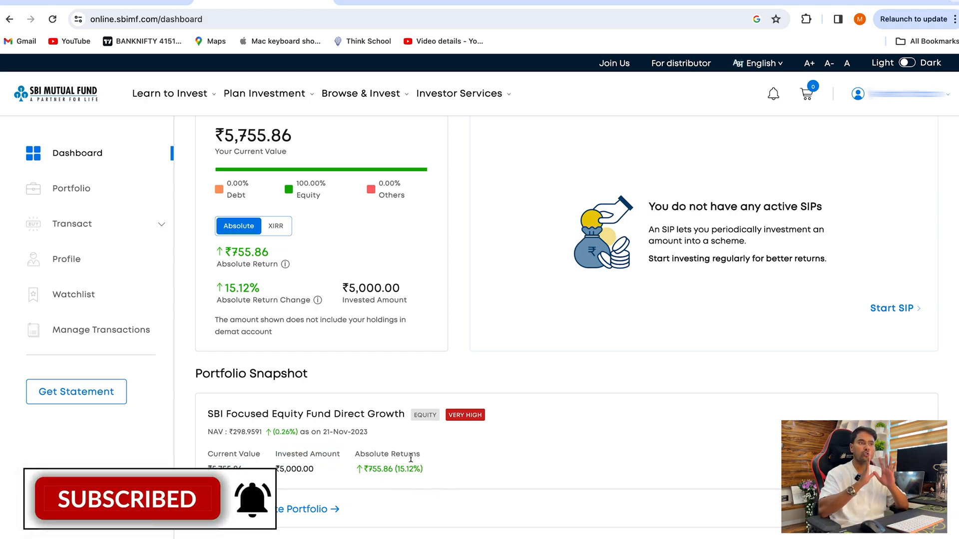
left_click(275, 227)
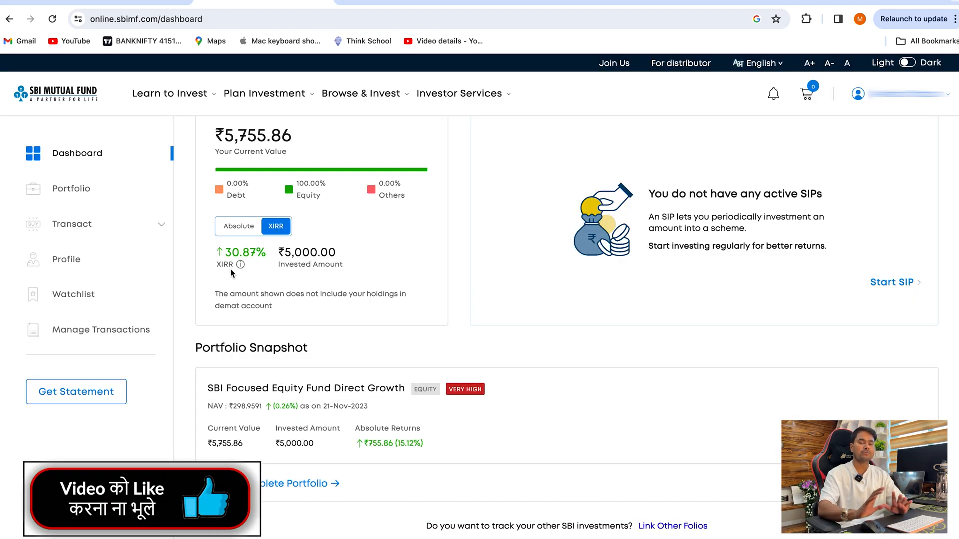
left_click(239, 226)
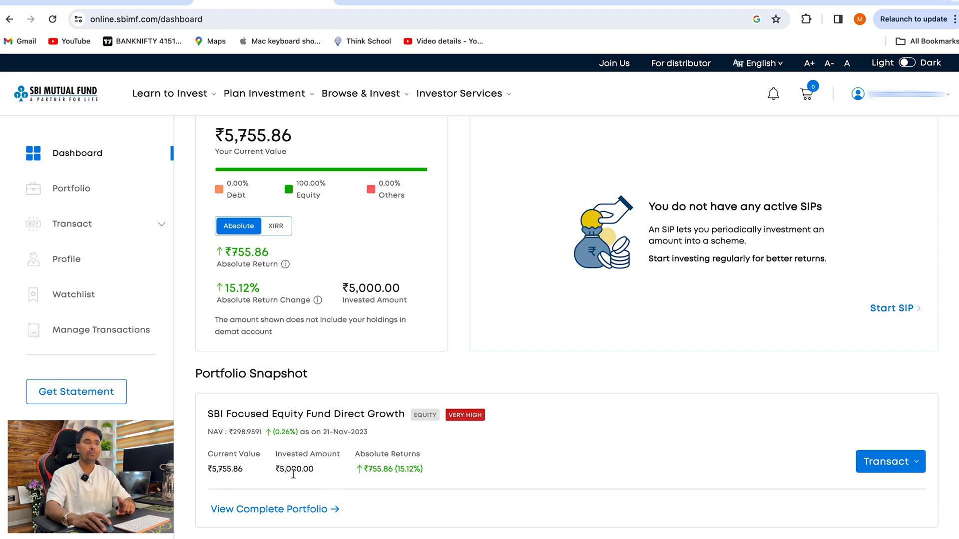
left_click(276, 230)
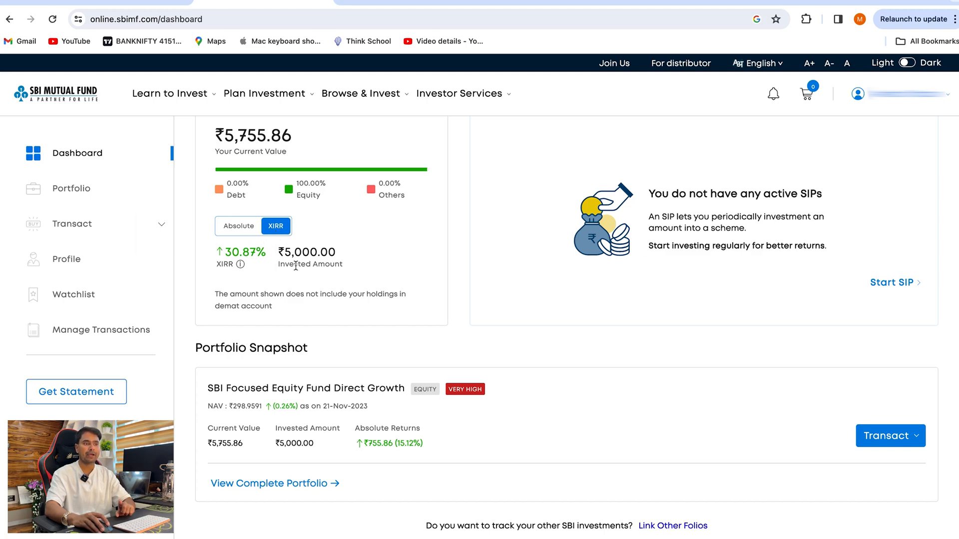
left_click(243, 229)
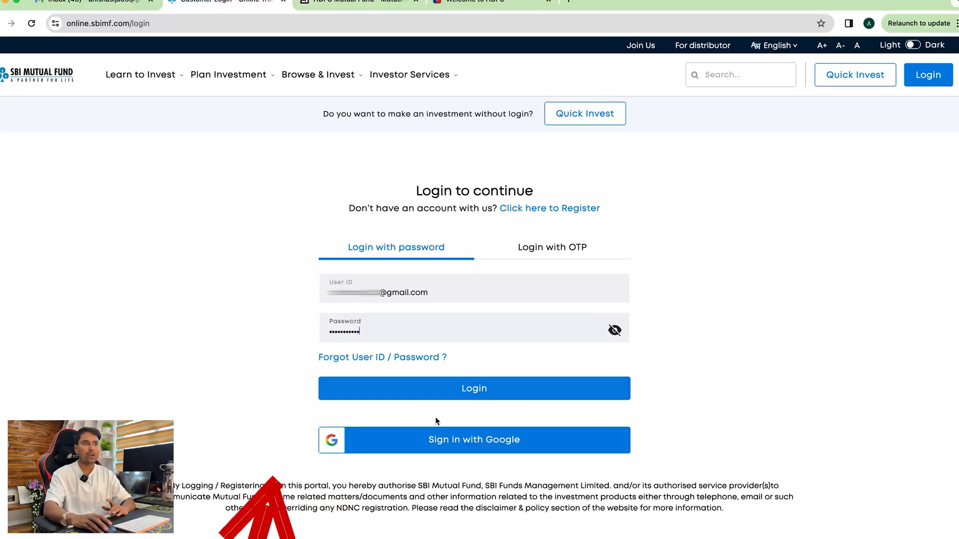
- Log in again and pass KYC verification by entering the PAN number
left_click(469, 388)
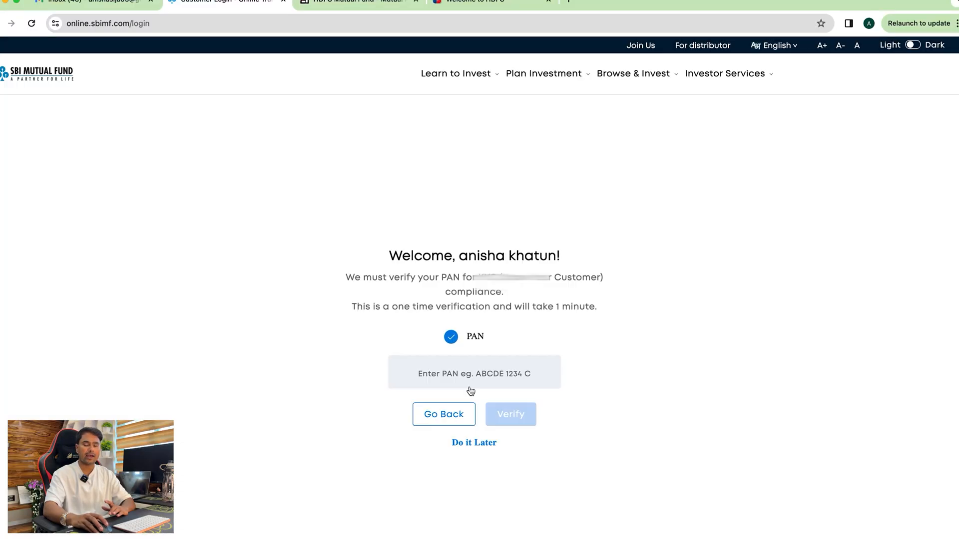
left_click(462, 402)
type("************")
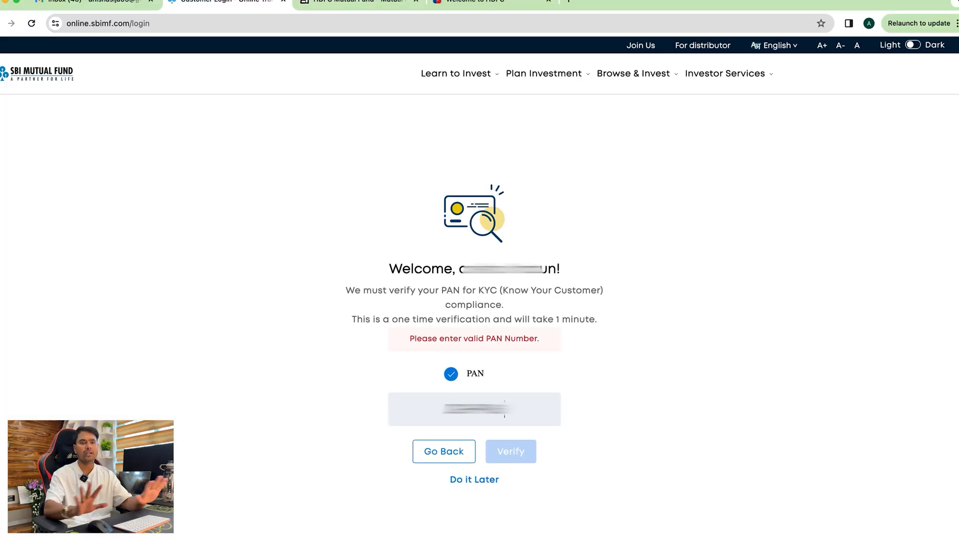
left_click(515, 440)
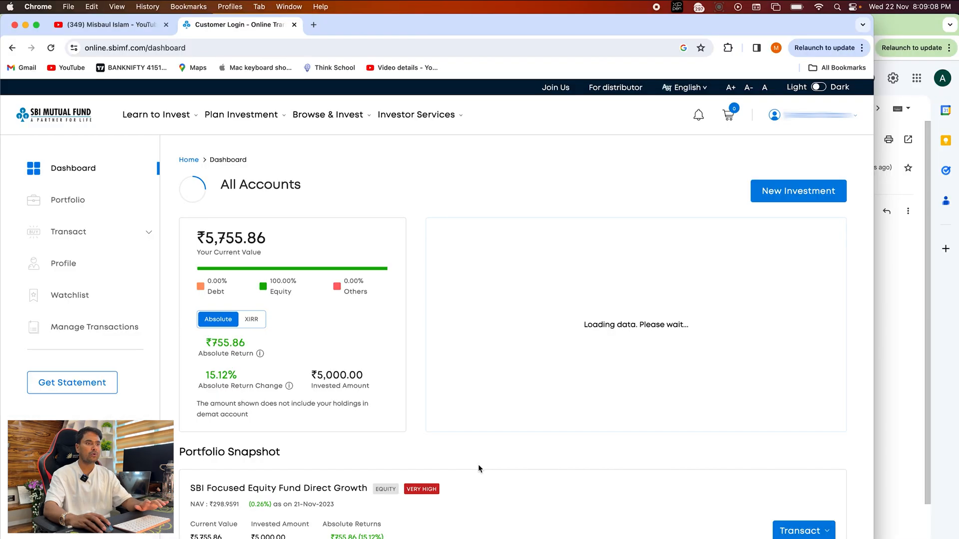
- Review the SBI Focused Equity Fund holding and switch returns from XIRR back to Absolute
scroll(546, 481, "down", 2)
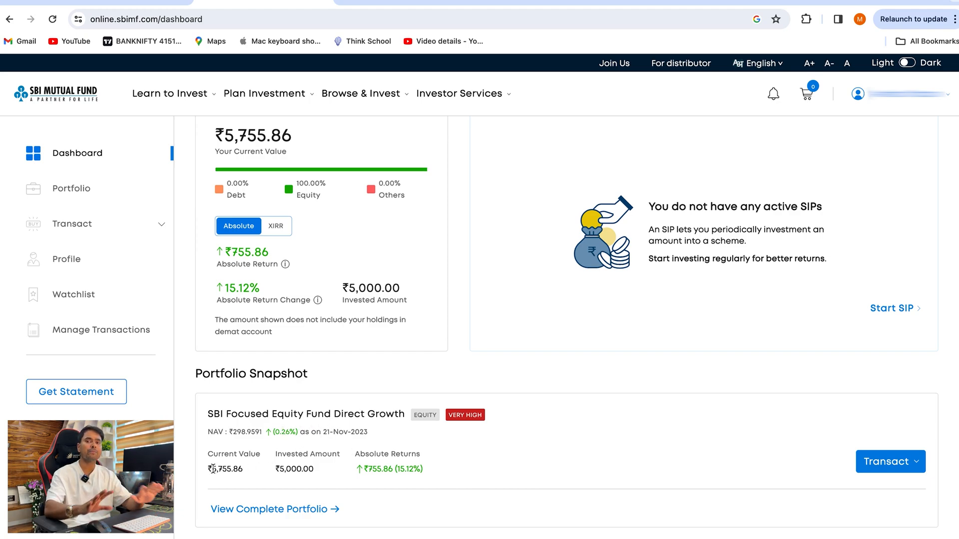
left_click_drag(212, 469, 340, 456)
left_click(433, 487)
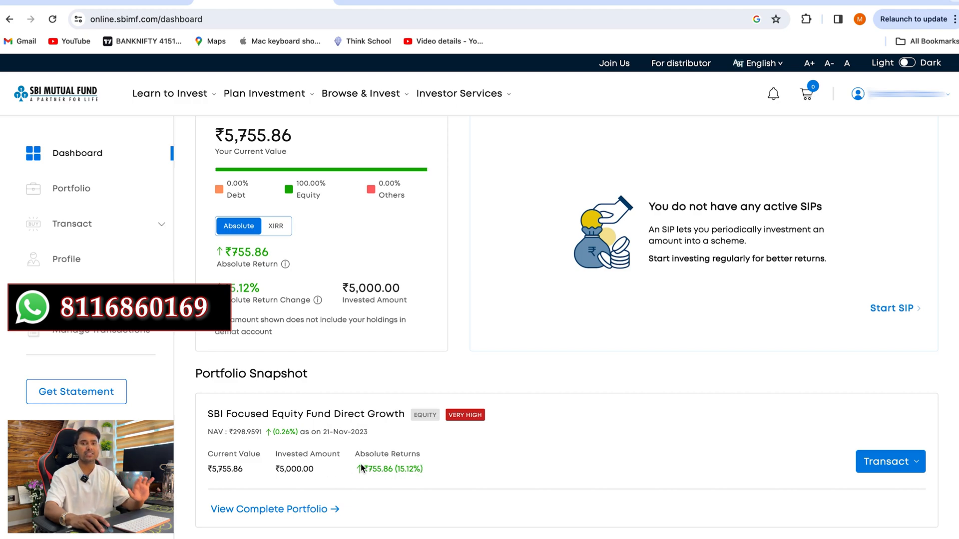
left_click(276, 235)
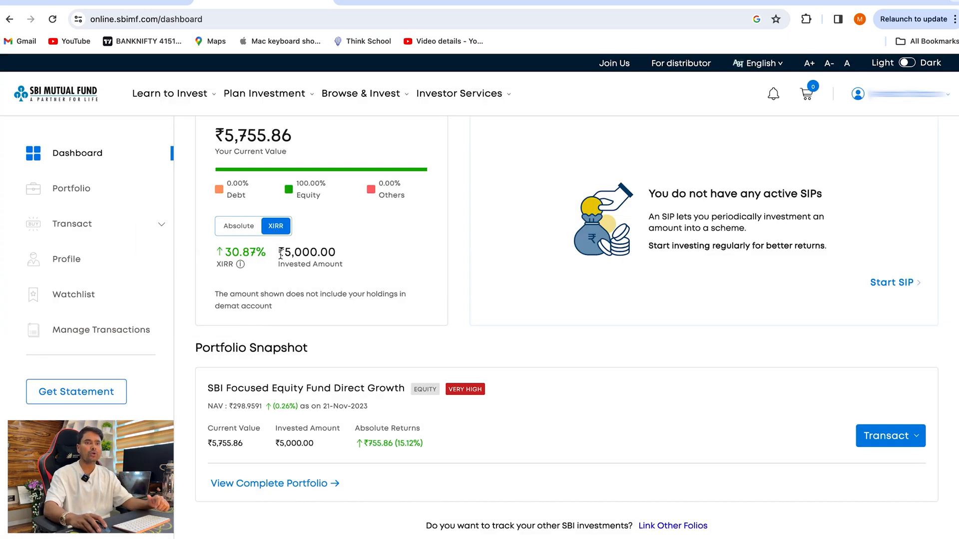
left_click(244, 237)
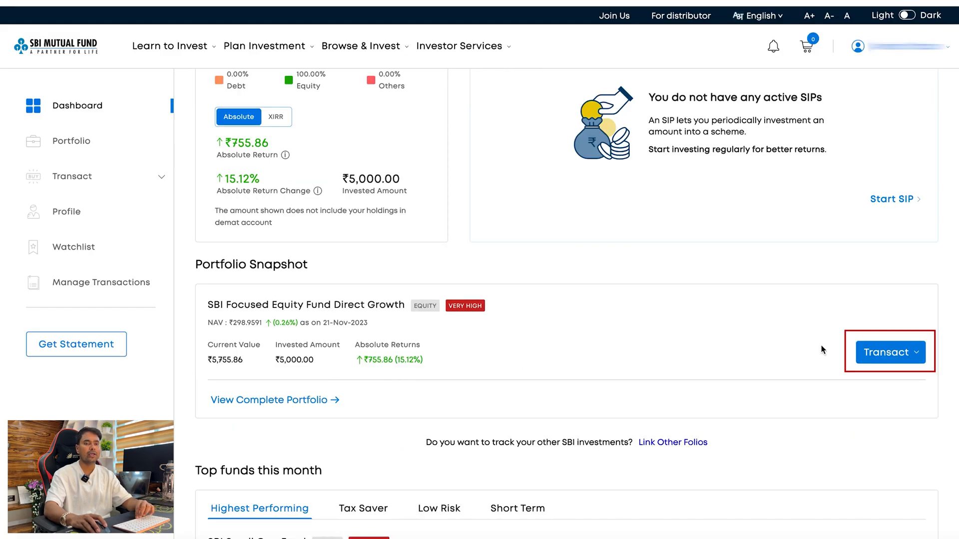
- Choose Redeem Now from the Transact menu of SBI Focused Equity Fund Direct Growth
left_click(914, 353)
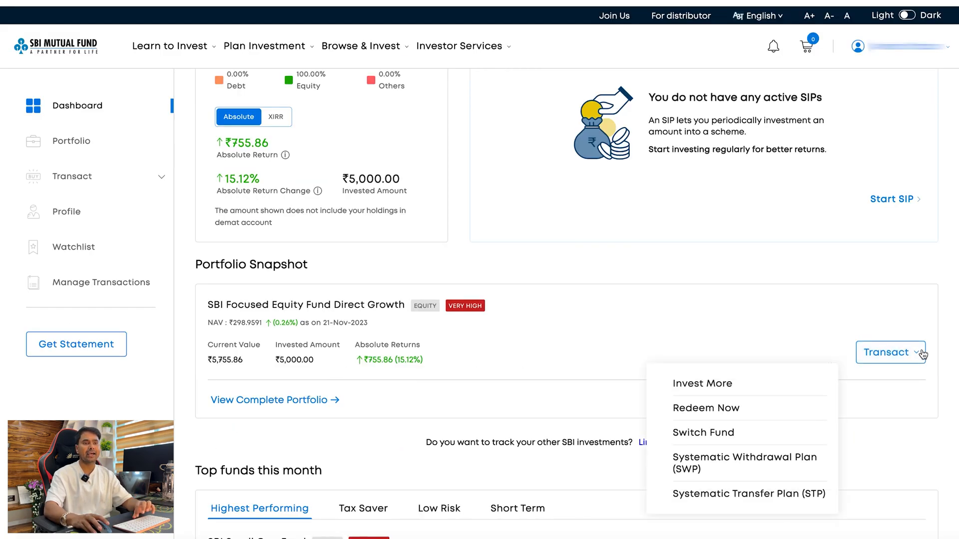
mouse_move(744, 387)
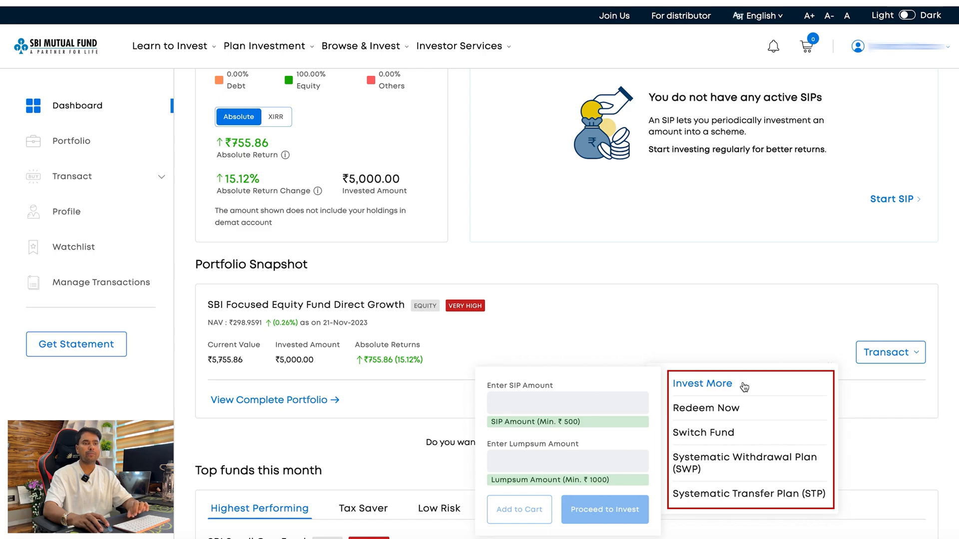
left_click(718, 415)
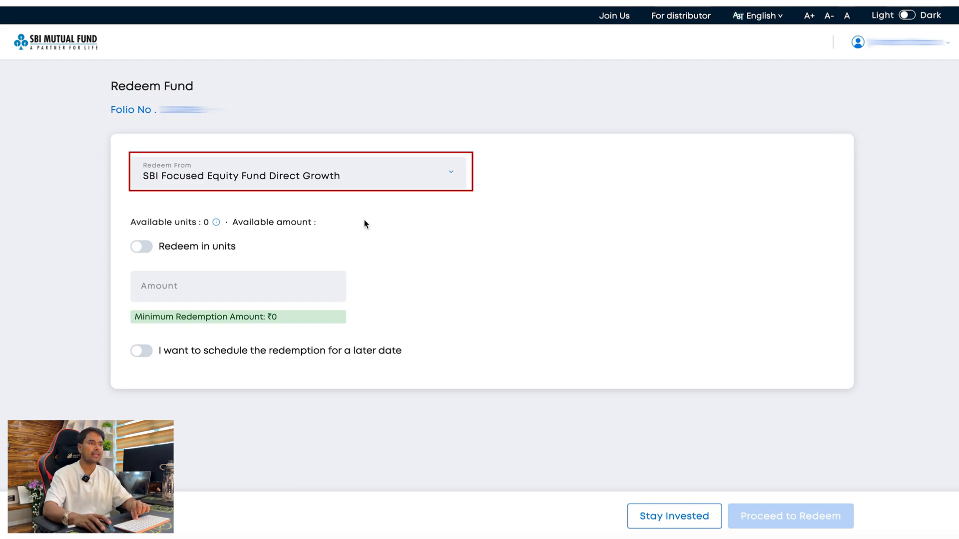
- Redeem all 19.253 units of SBI Focused Equity Fund Direct Growth, redeeming by units, and proceed
left_click(331, 173)
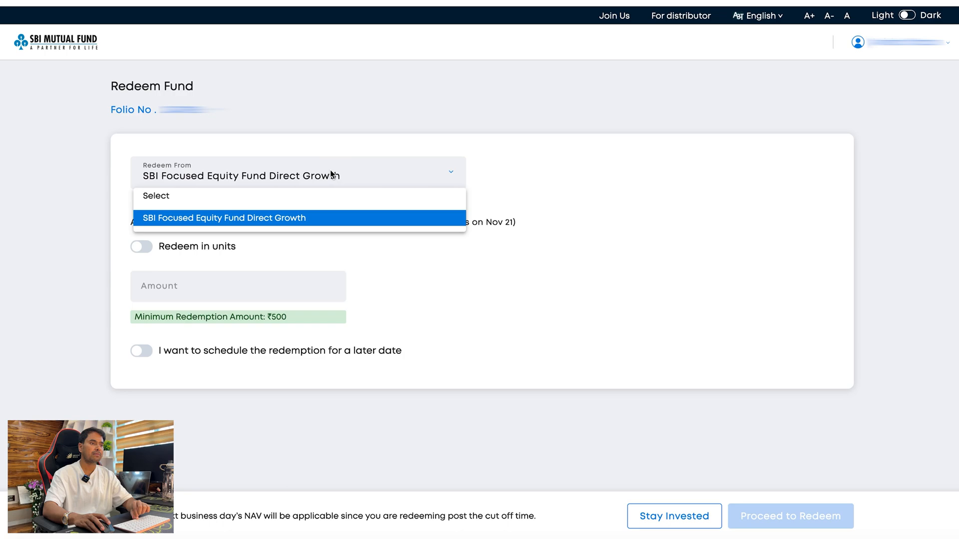
left_click(269, 218)
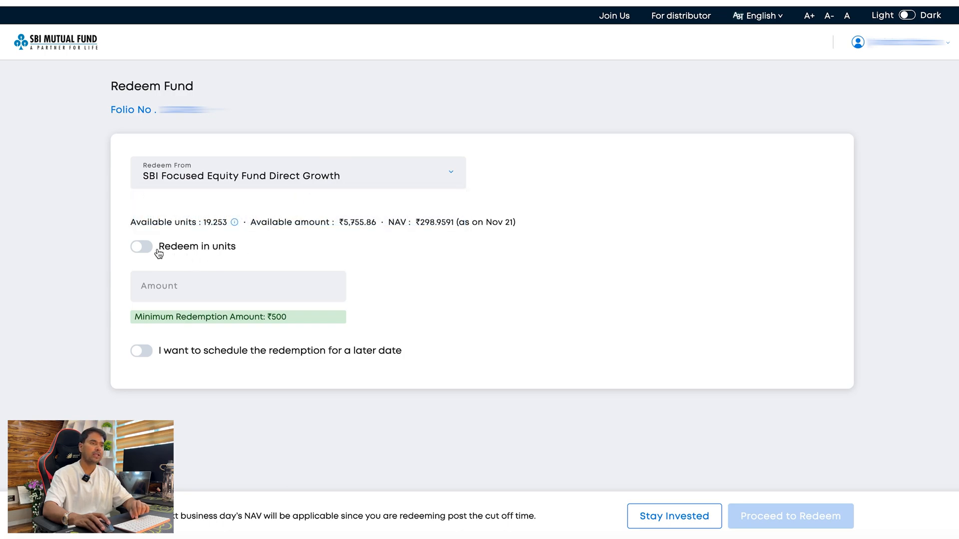
left_click(142, 246)
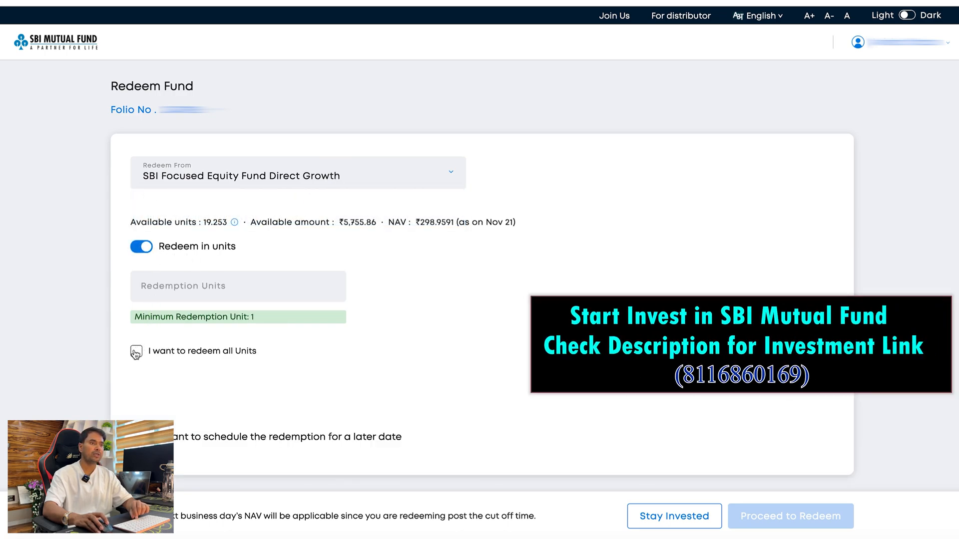
left_click(138, 349)
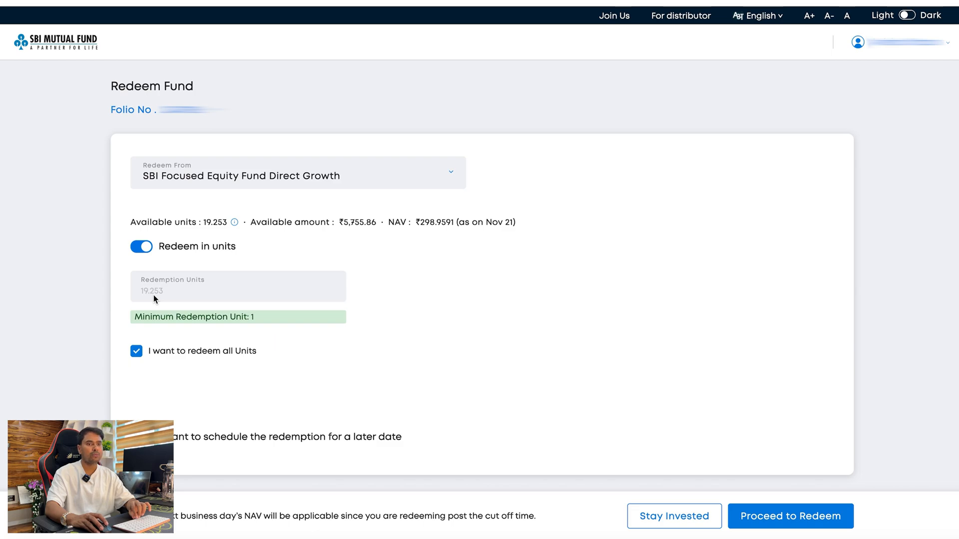
left_click(787, 517)
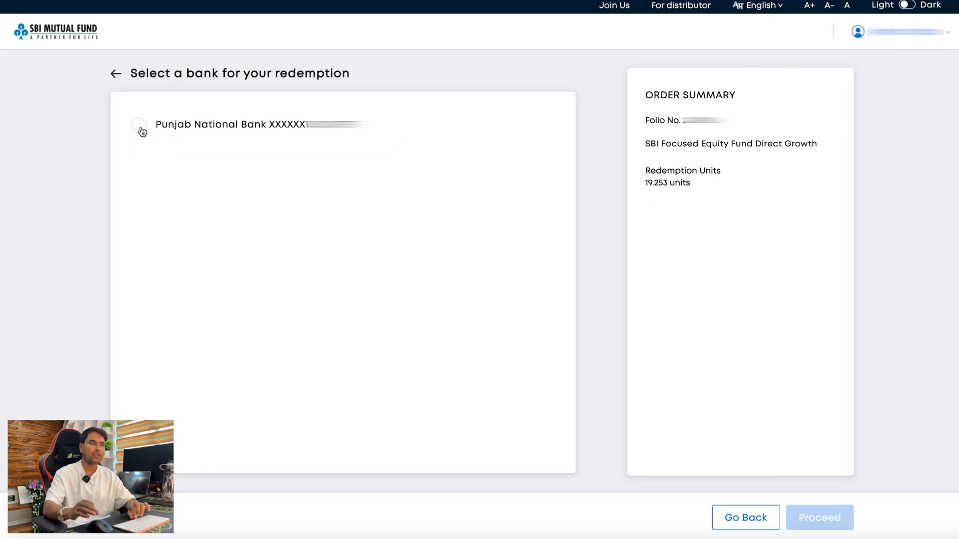
- Choose the Punjab National Bank account for payout with reason 'I am in need of funds'
left_click(140, 136)
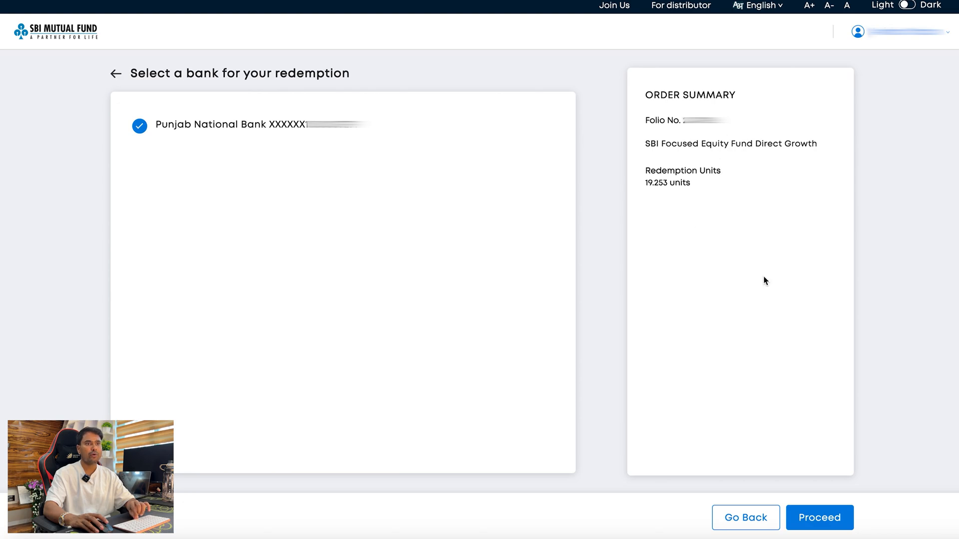
left_click(829, 523)
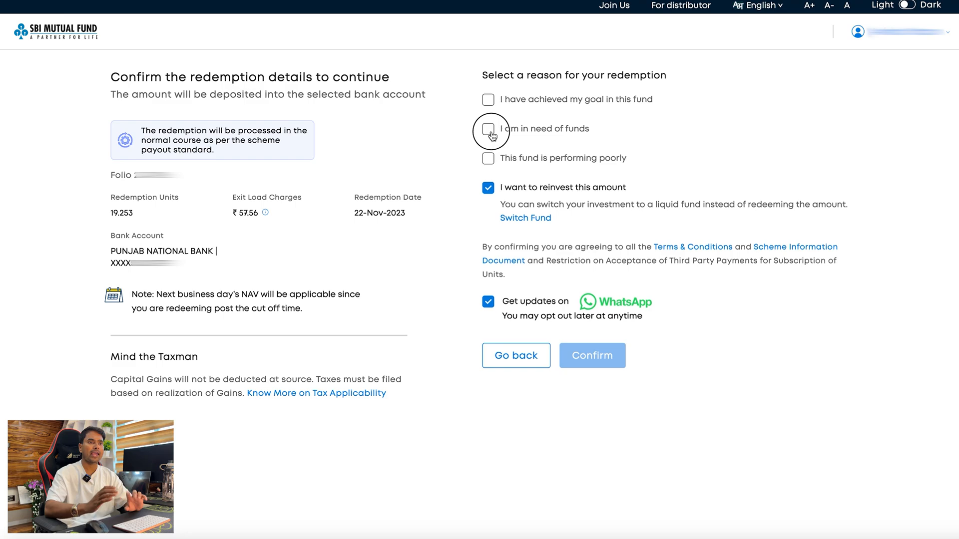
left_click(488, 128)
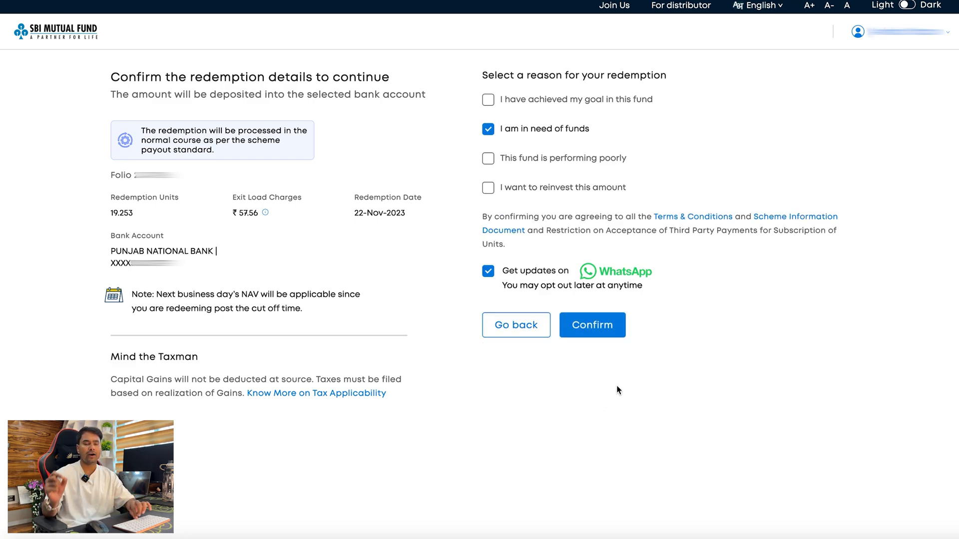
left_click(574, 330)
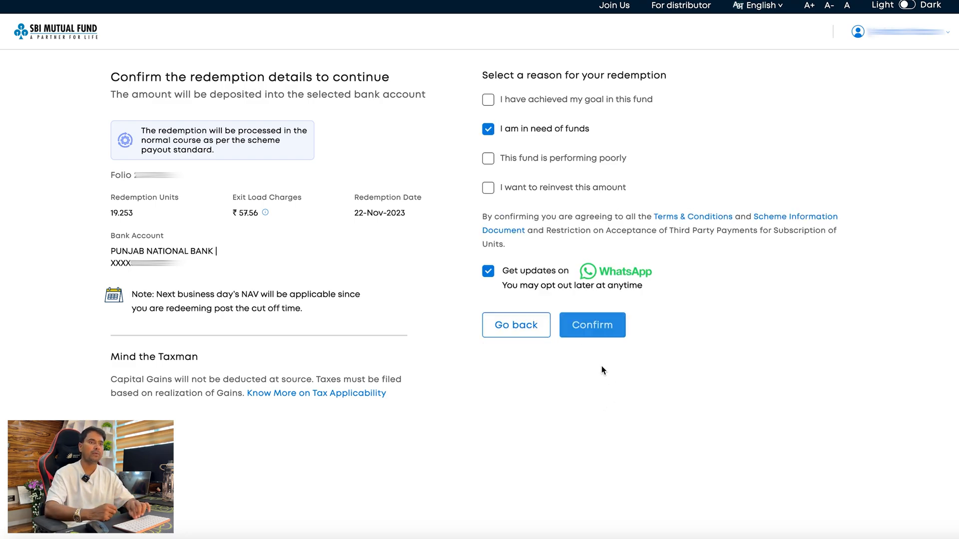
- Submit the redemption and verify it with the emailed one-time password
left_click(592, 327)
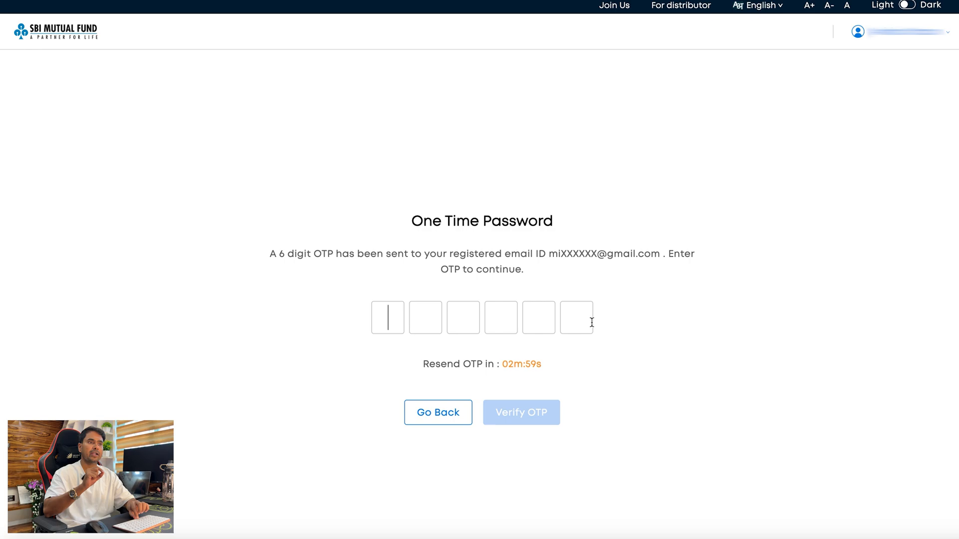
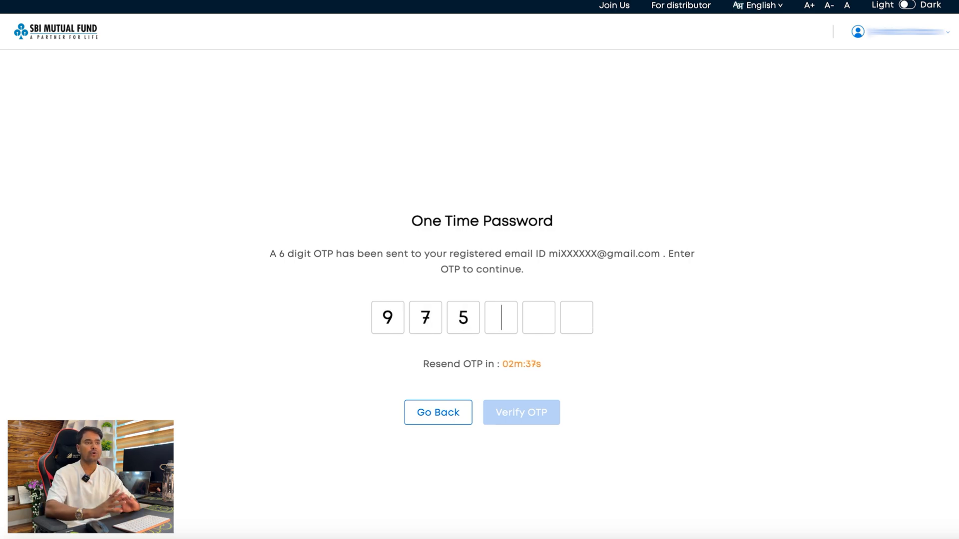
left_click(525, 416)
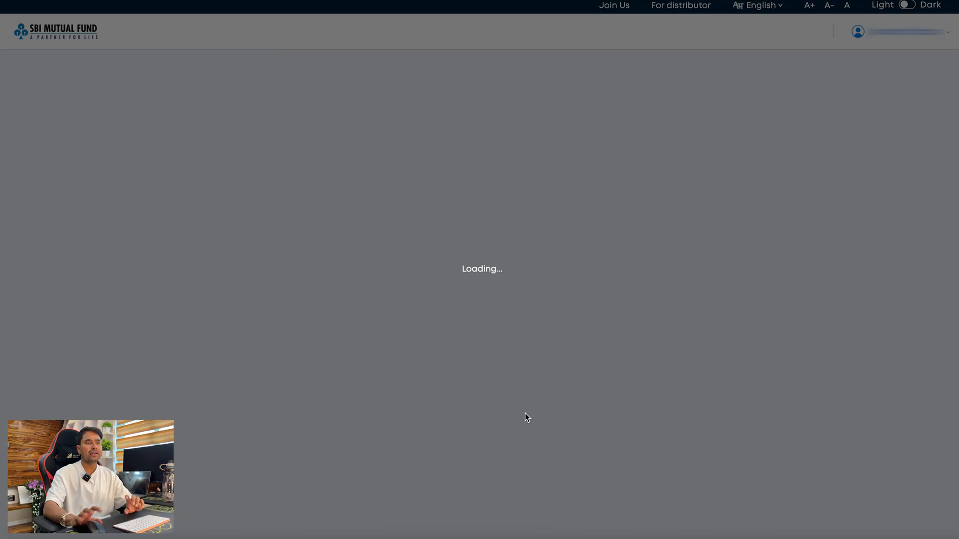